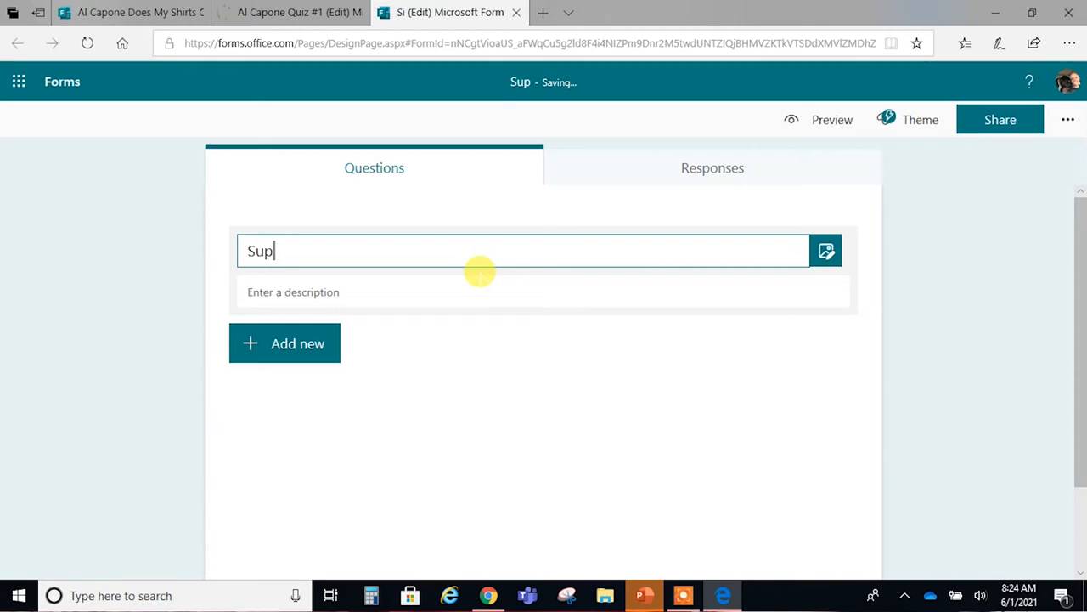
Title the new quiz "Supplemental Quiz", correcting the misspelled first word with the spelling suggestion
key(BackSpace)
key(BackSpace)
text(upplement)
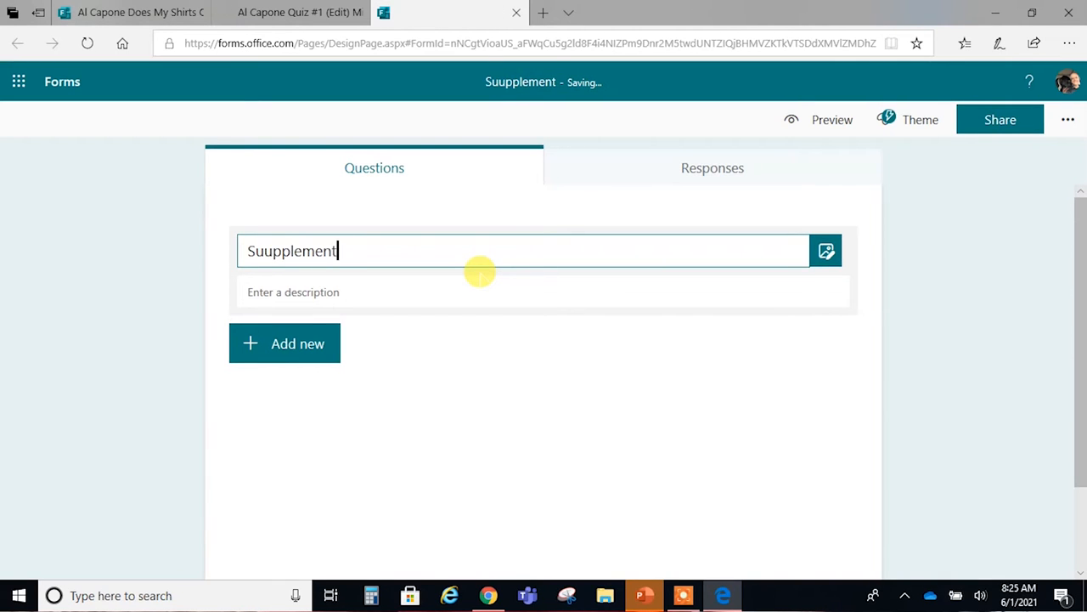
text(al Quiz)
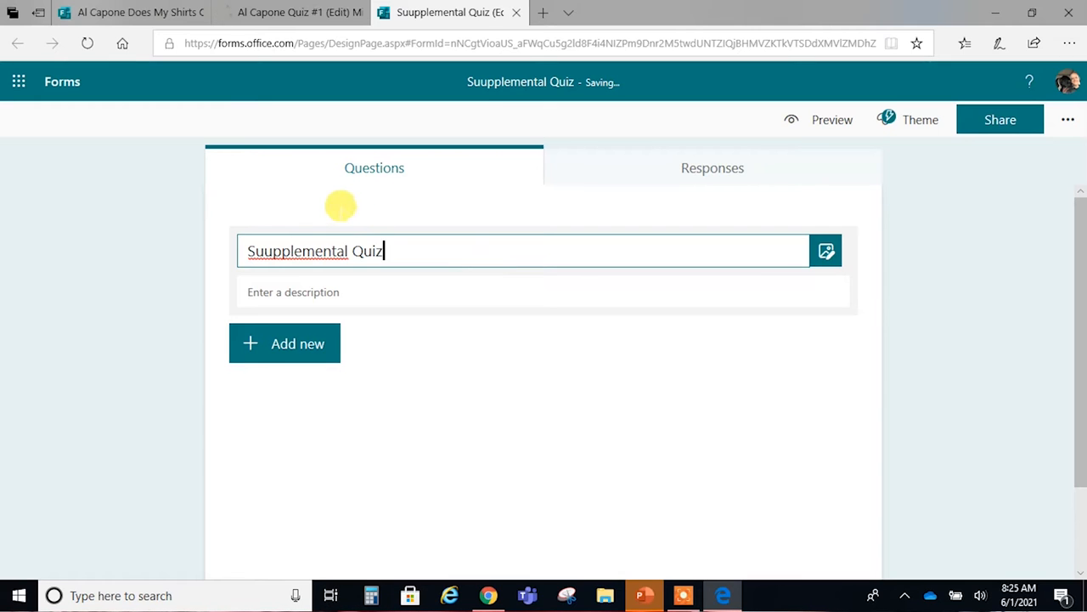
right_click(314, 249)
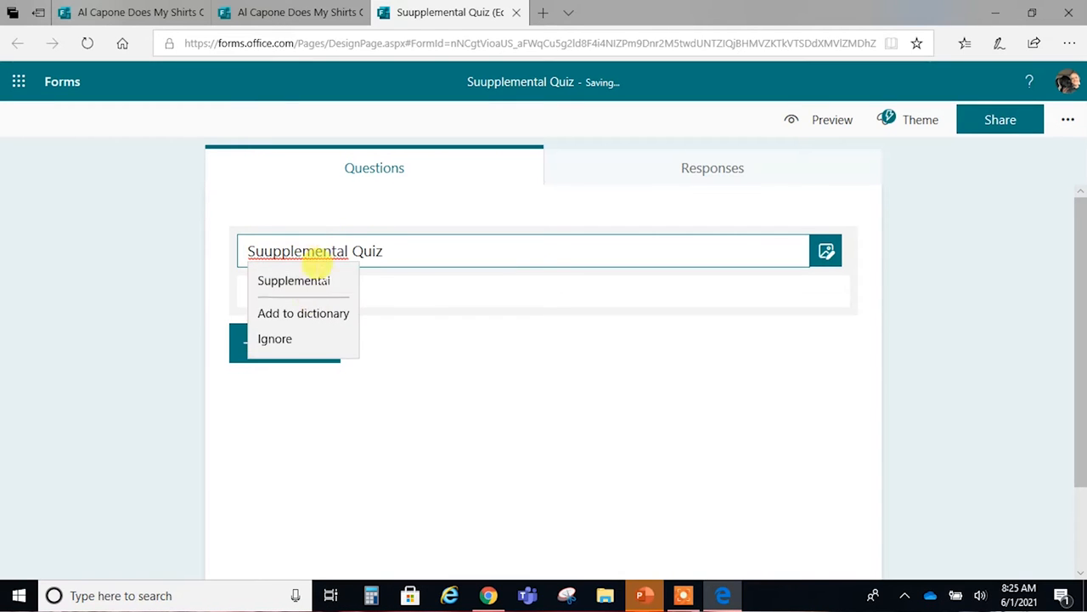
click(306, 280)
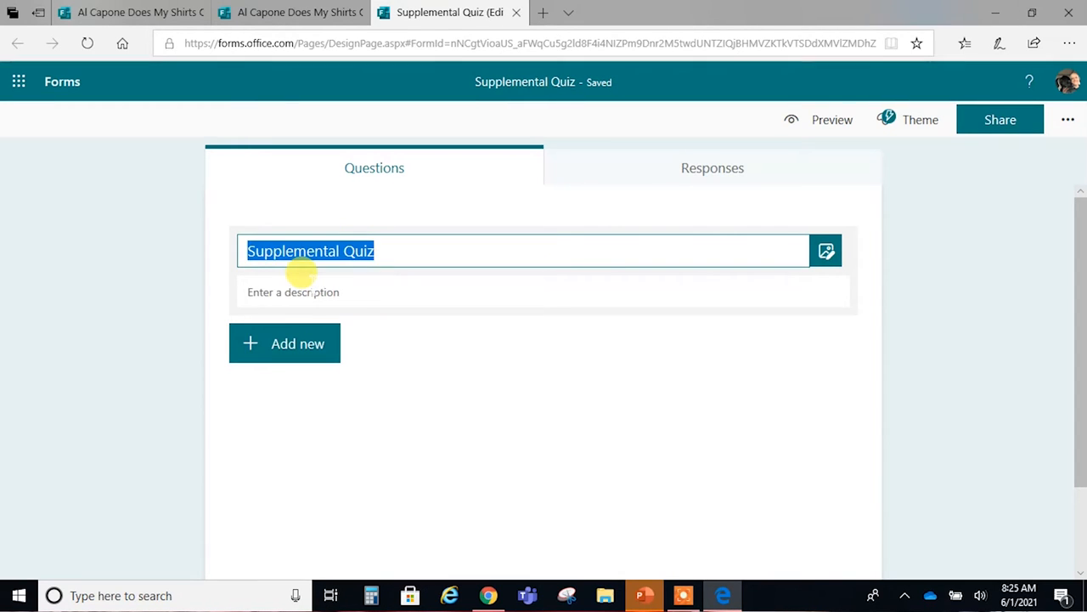
Enter the quiz description "Answer these short questions after finishing the quiz on slide 2"
click(453, 293)
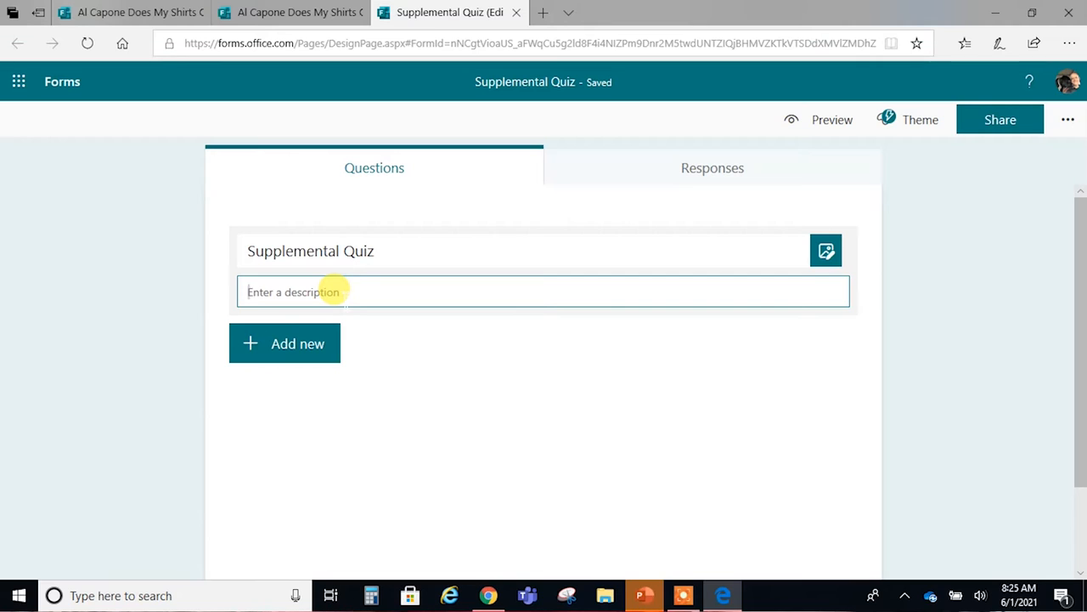
text(TAk)
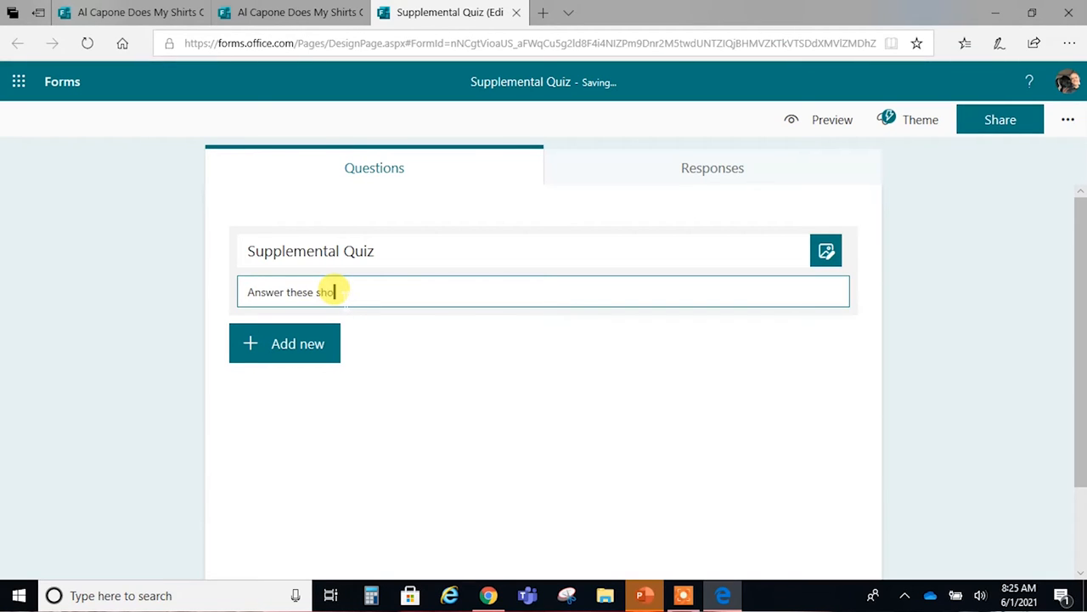
text(questions after)
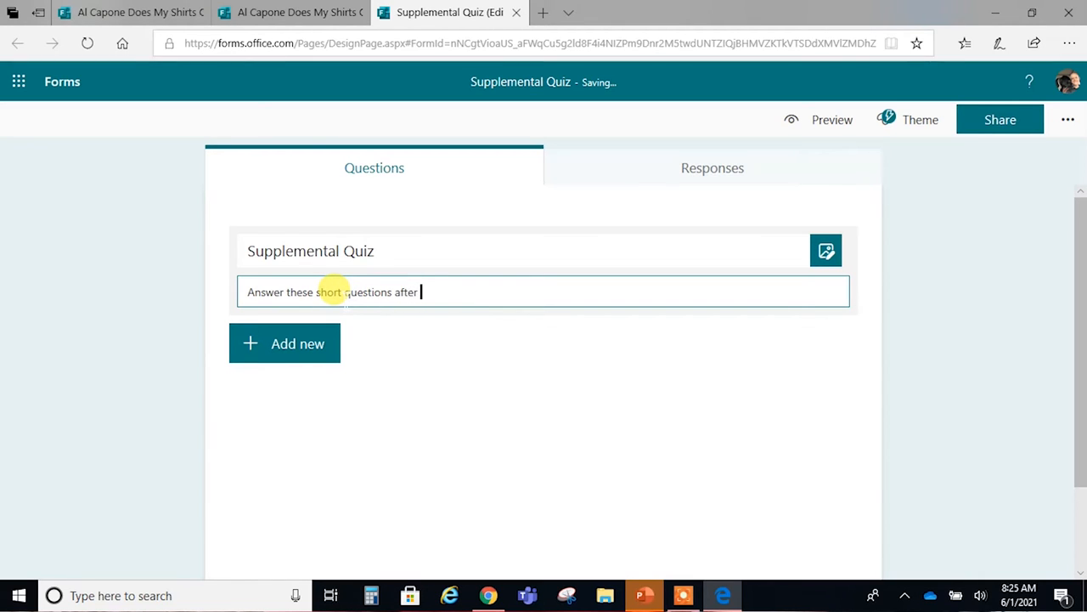
text(g the quiz on slide 2)
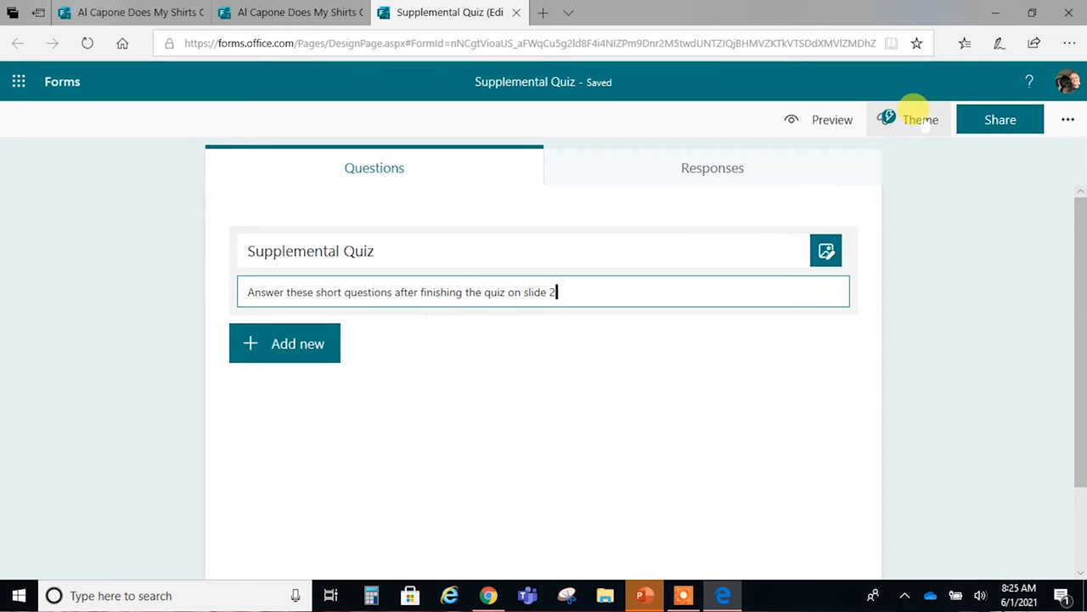
Browse the available themes and apply the Bright green color to the quiz
click(900, 118)
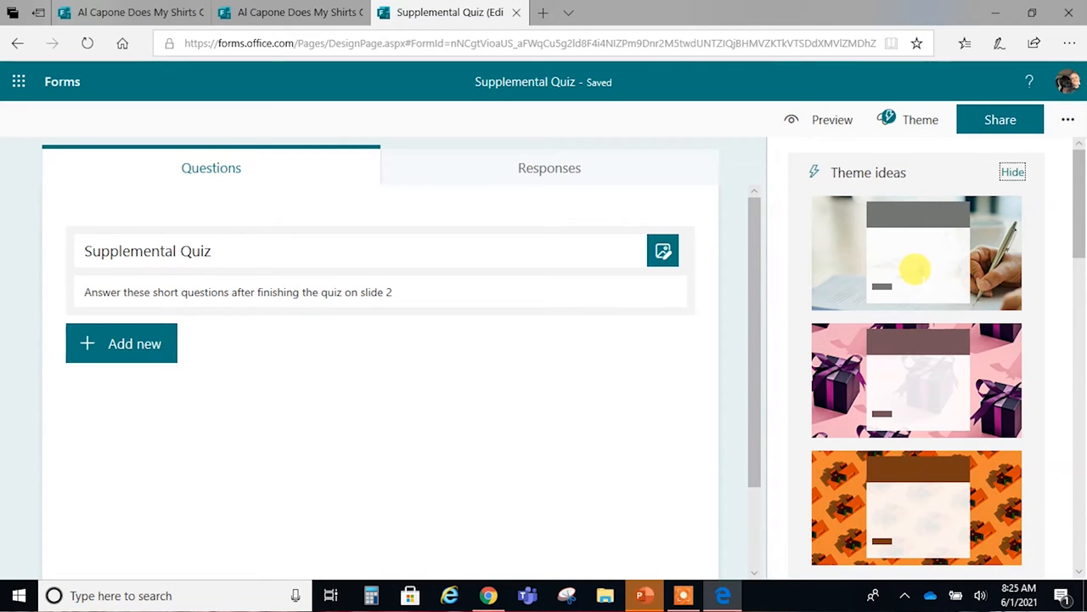
scroll(915, 270, down, 3)
scroll(915, 270, down, 6)
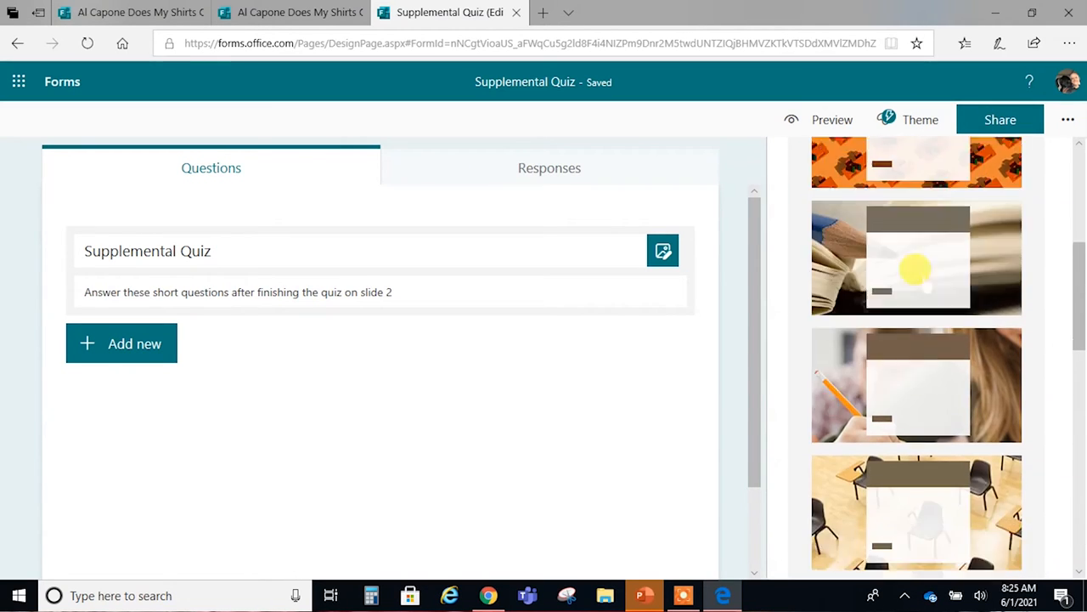
scroll(915, 270, down, 4)
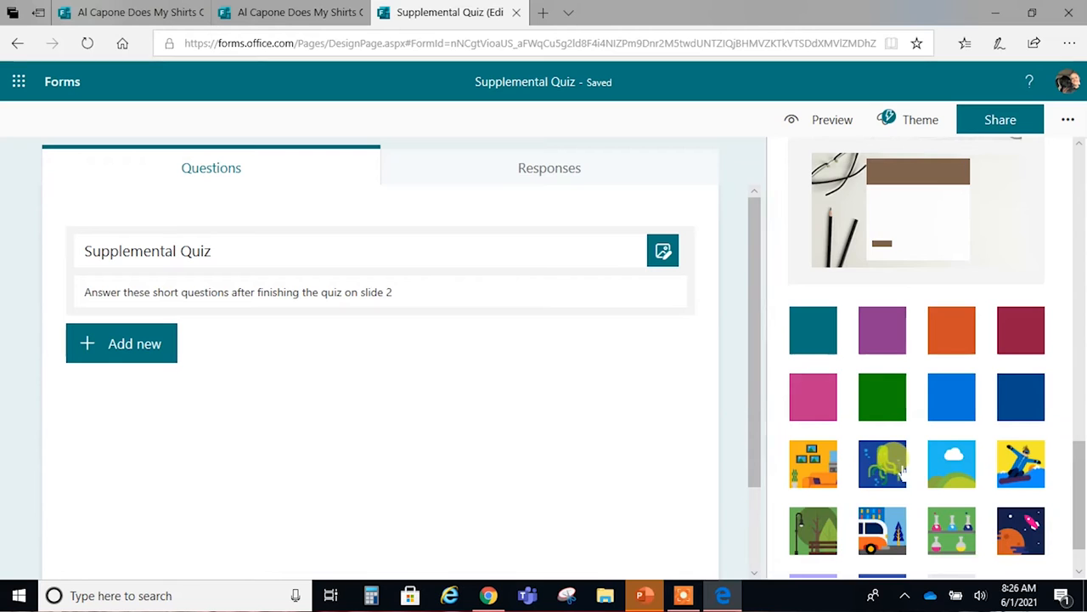
scroll(893, 465, up, 2)
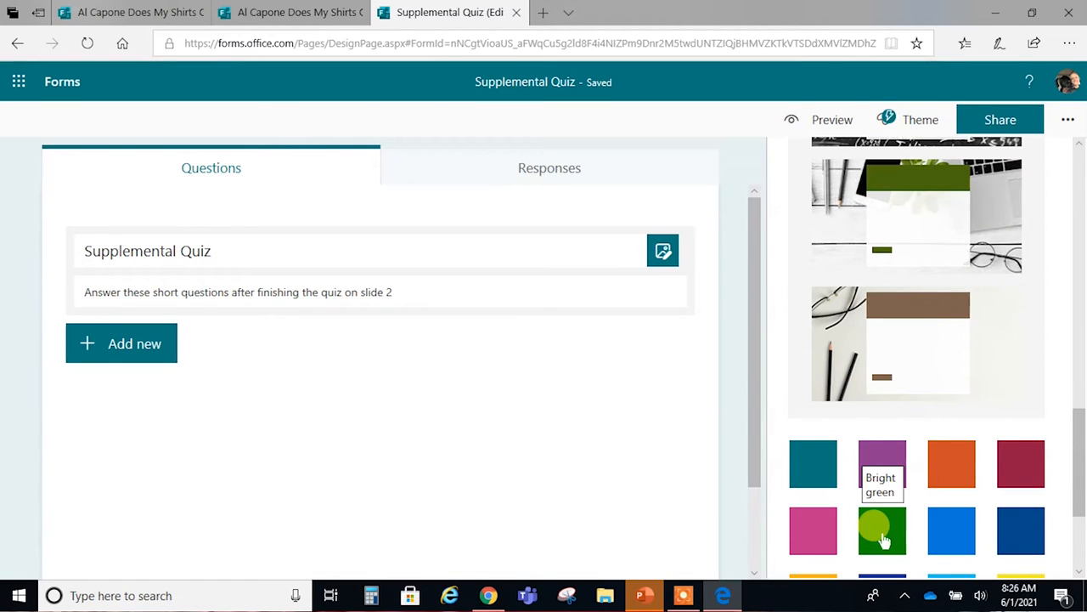
scroll(904, 433, down, 2)
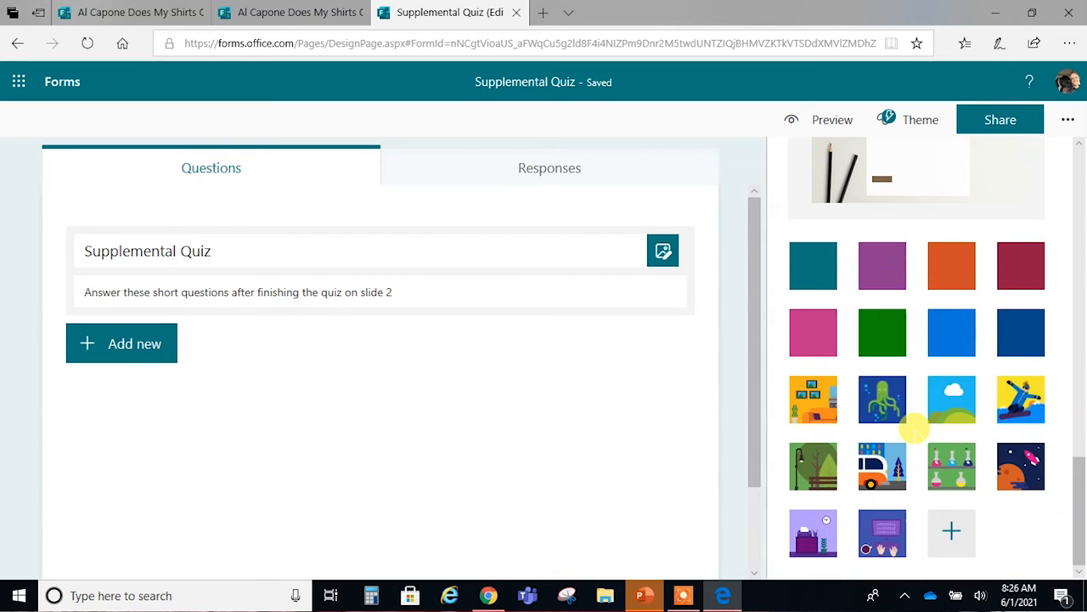
click(883, 325)
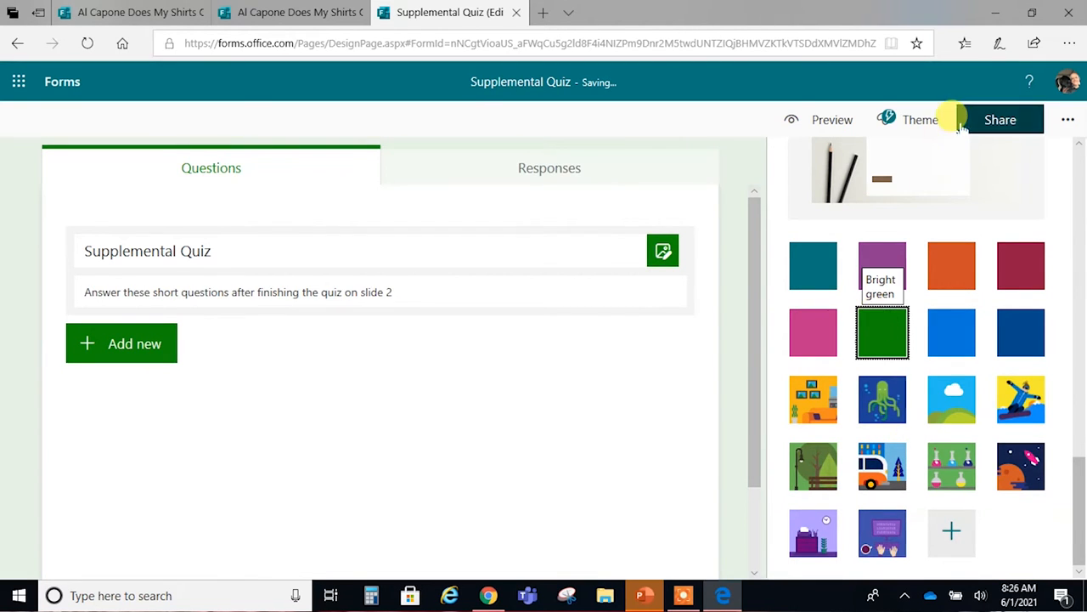
click(918, 119)
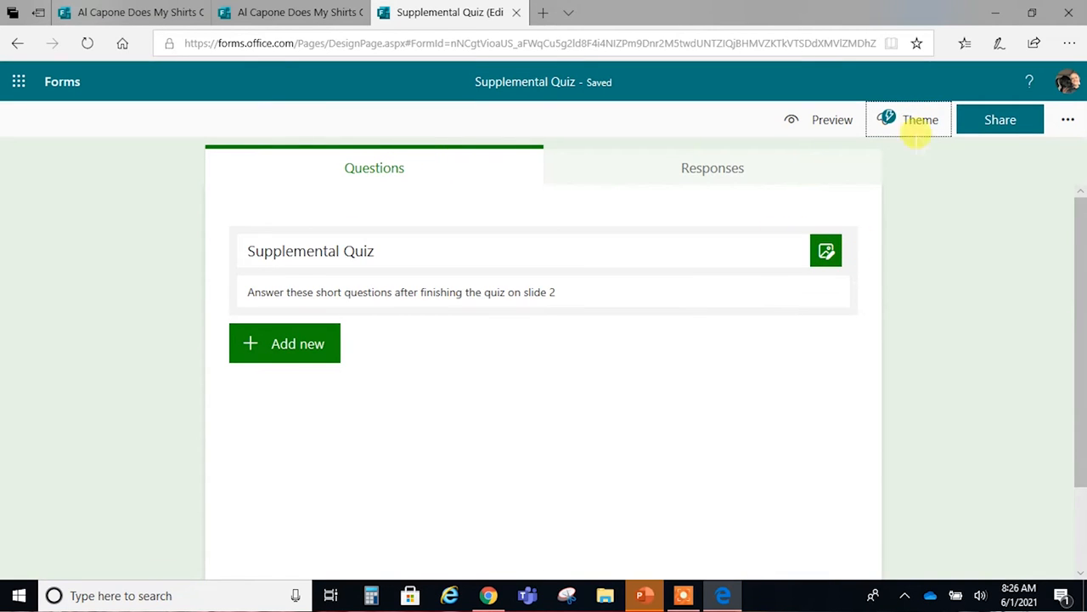
Apply the Composition paper theme idea to the quiz and close the theme options
click(914, 117)
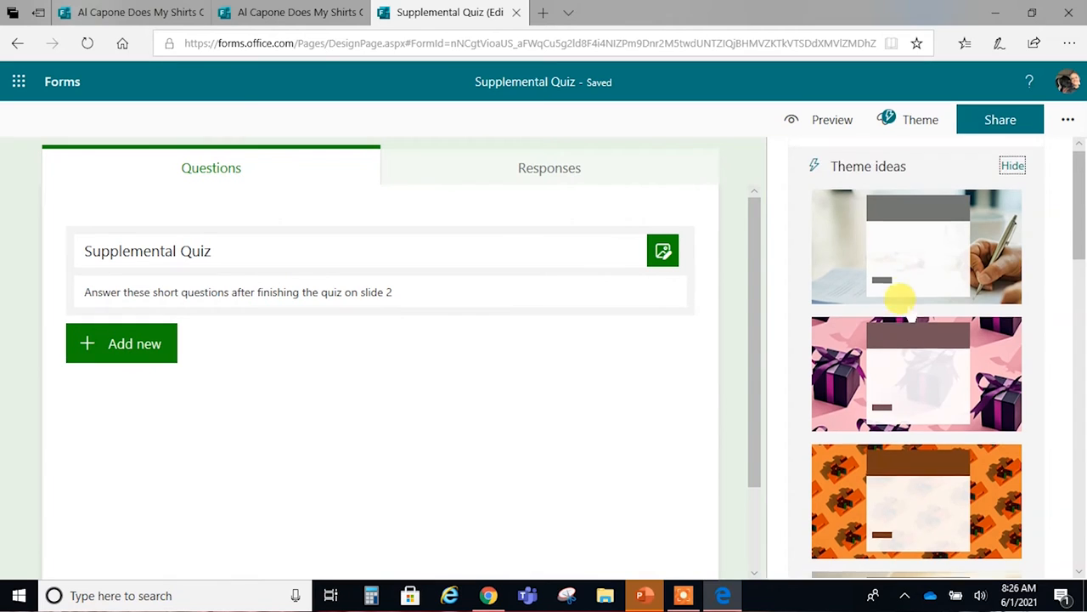
click(836, 272)
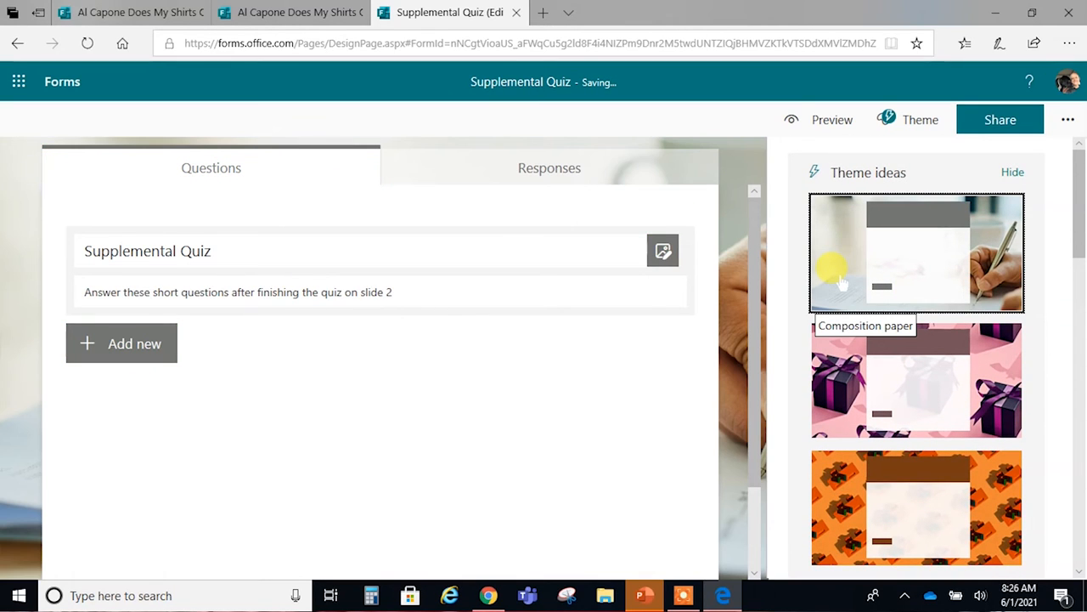
click(888, 118)
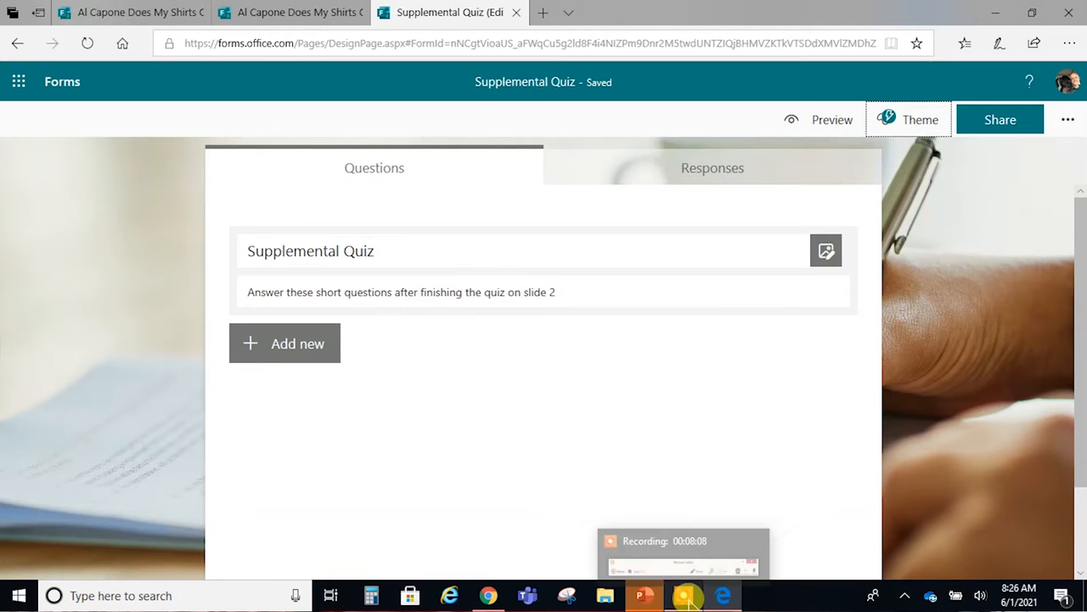
Switch to PowerPoint to view the quiz embedded on slide 2, and return to Microsoft Forms in the browser
click(647, 597)
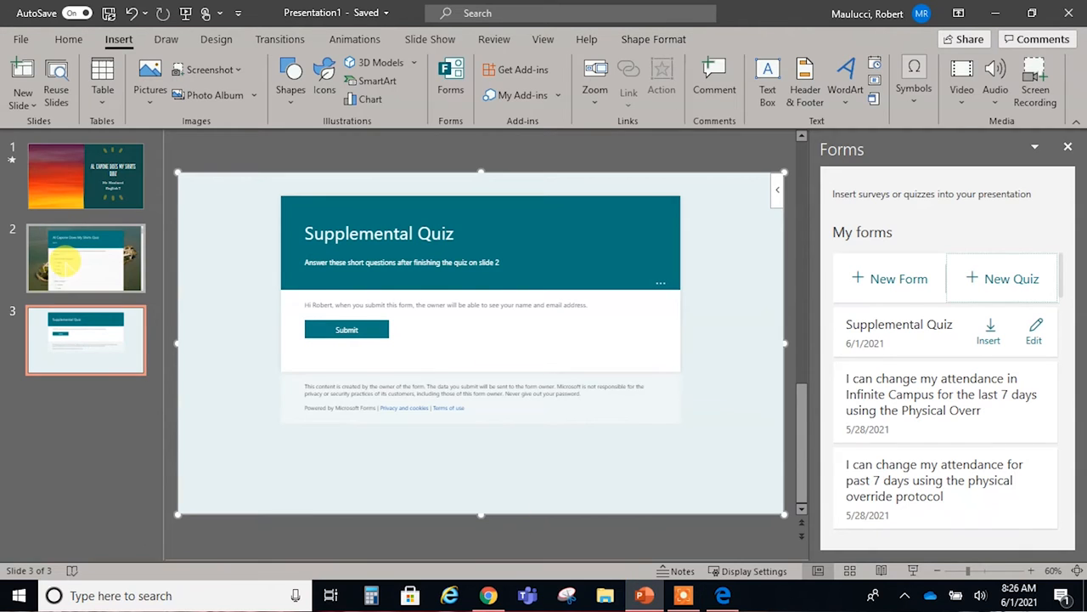
click(64, 262)
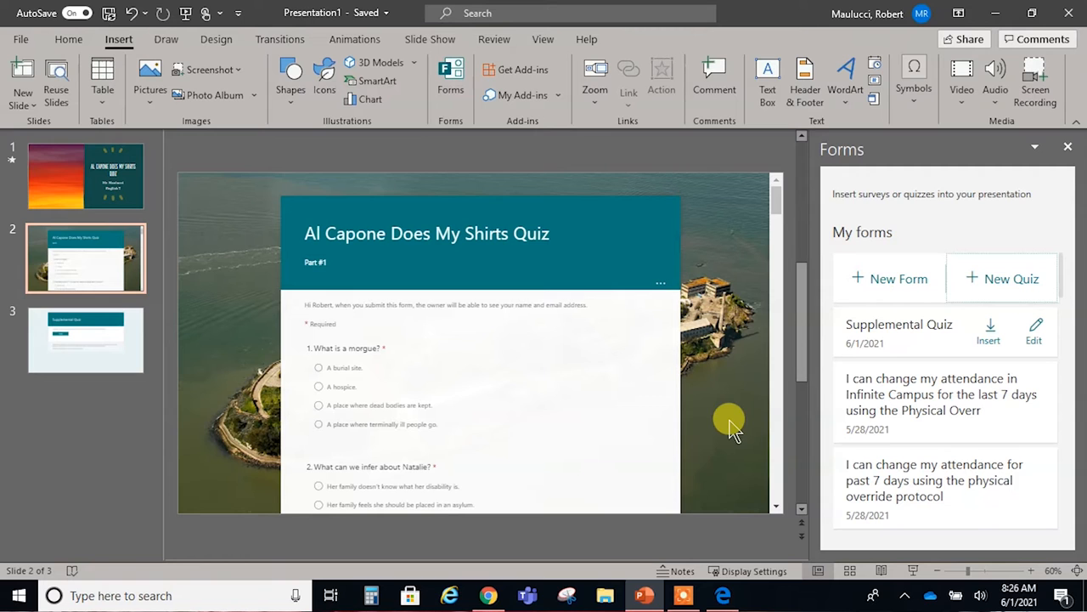
click(718, 596)
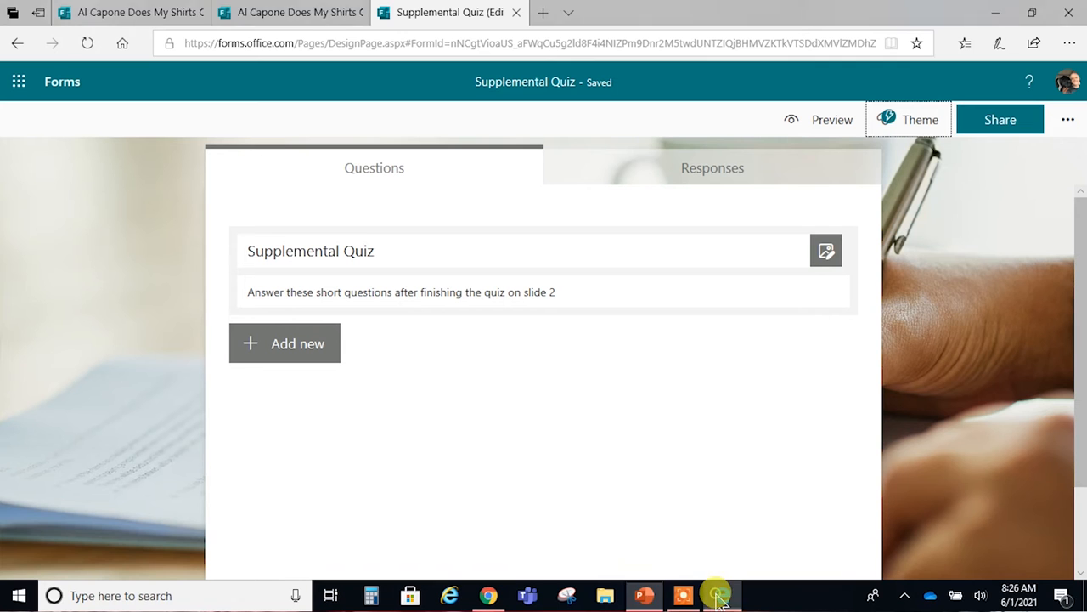
Try out a star rating question with 2 and 5 levels, and delete the question
click(282, 348)
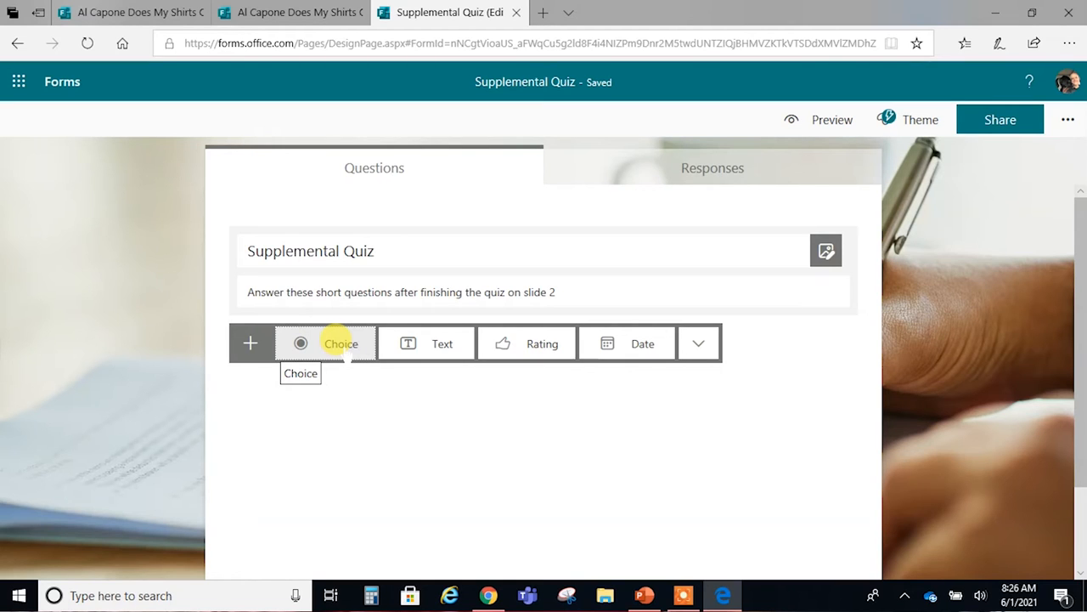
click(510, 343)
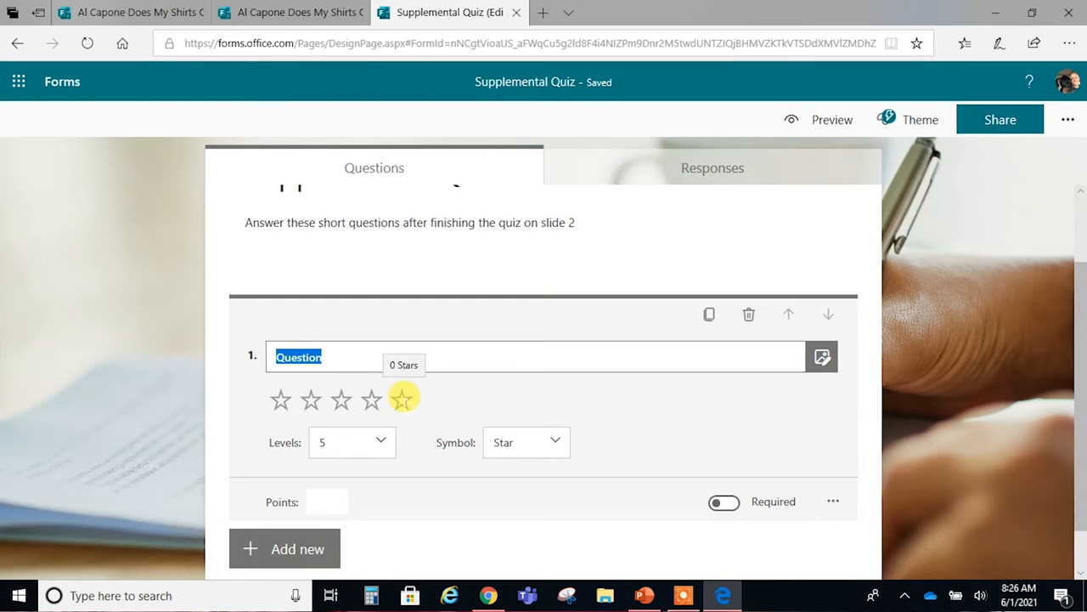
click(542, 431)
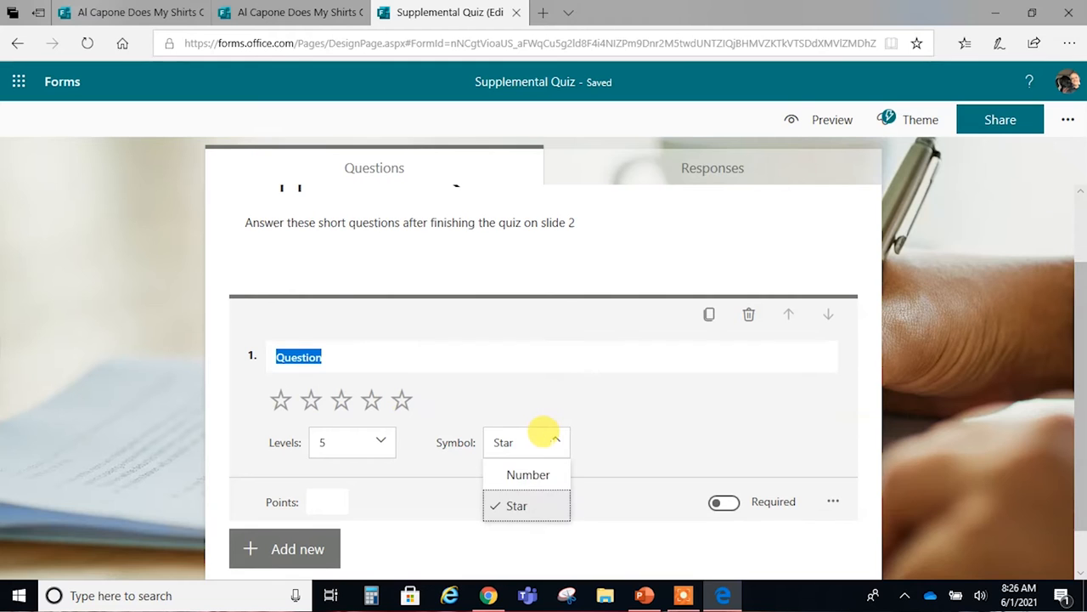
click(371, 429)
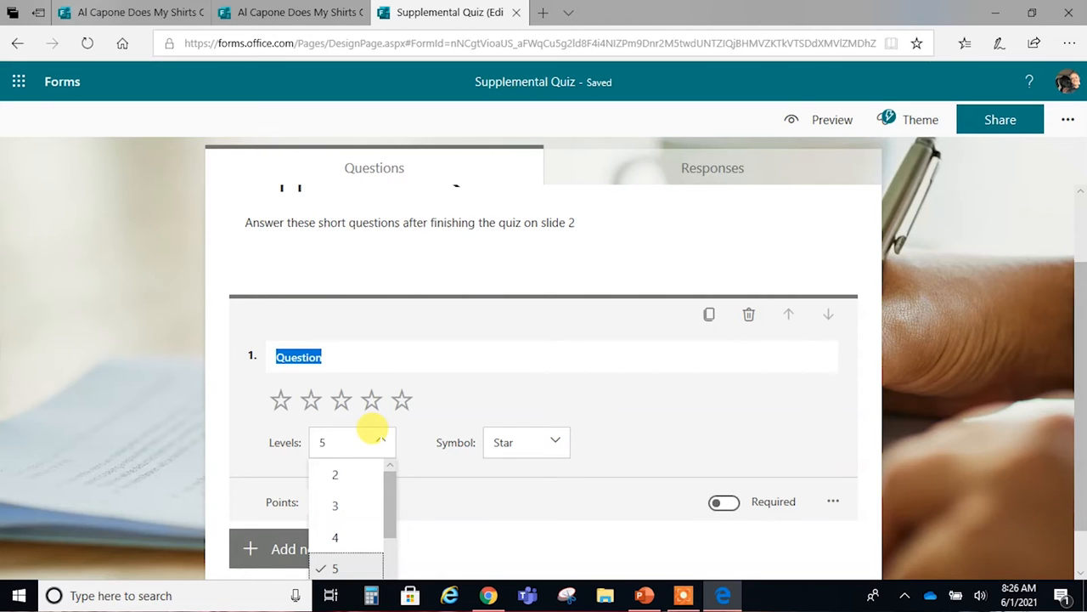
click(352, 474)
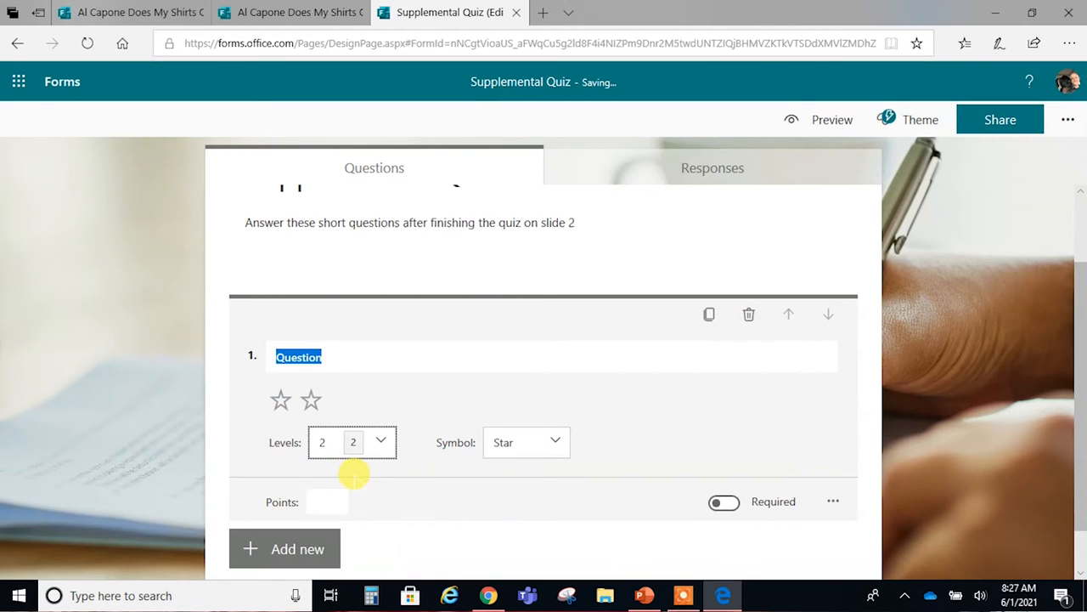
click(375, 434)
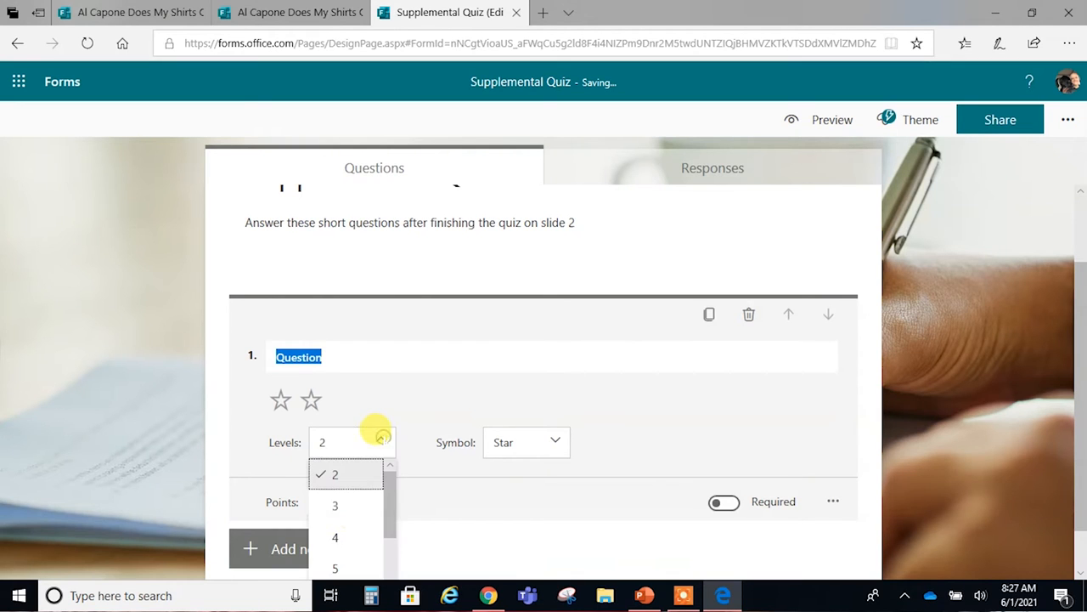
click(350, 564)
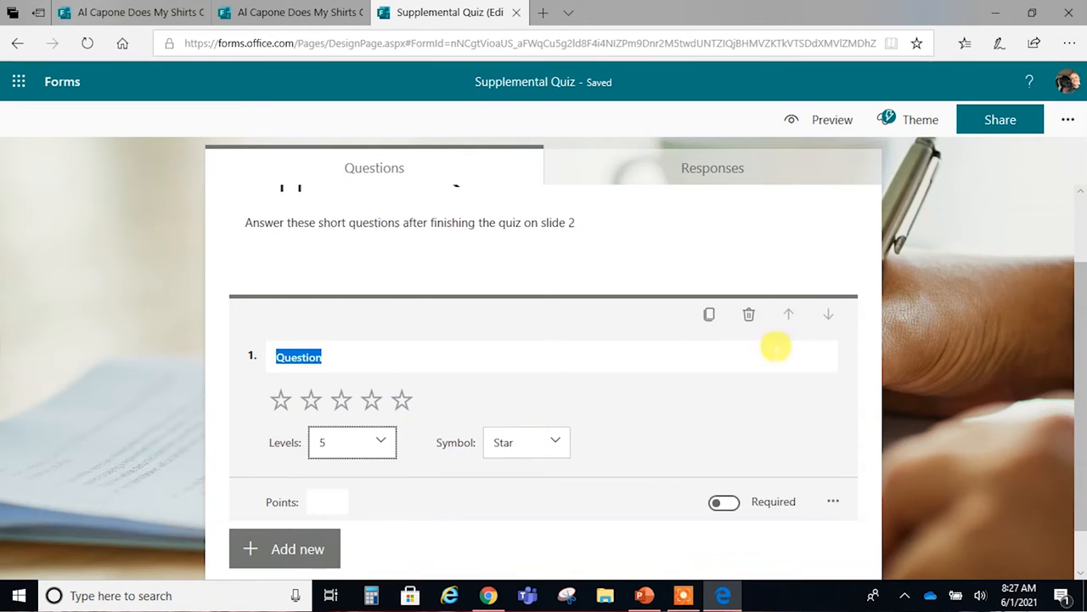
click(748, 314)
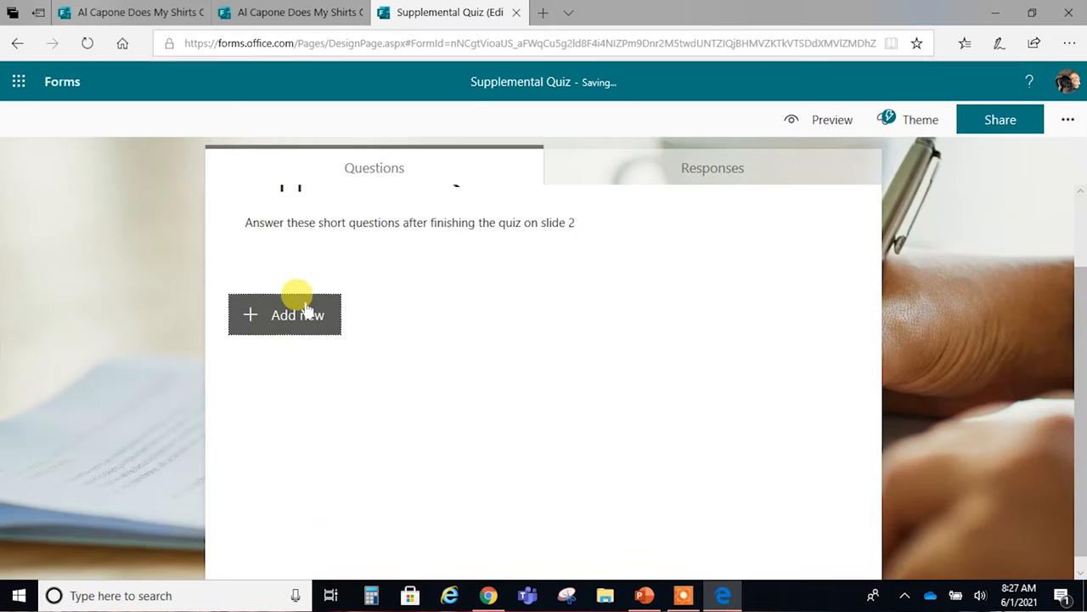
Review the additional question types and add a Choice question with four answer options
click(295, 304)
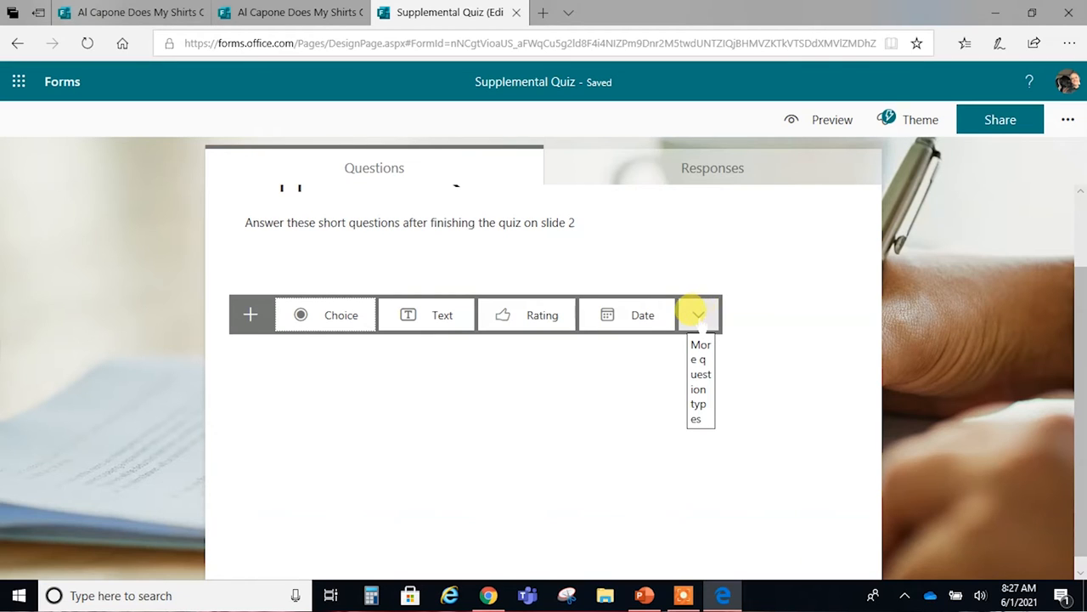
click(698, 314)
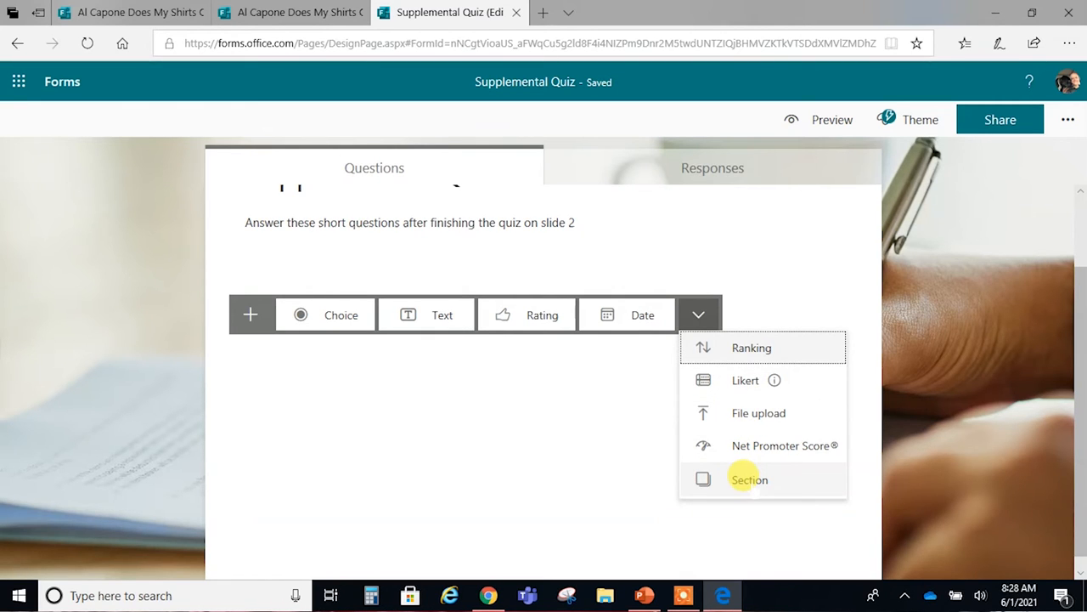
click(327, 307)
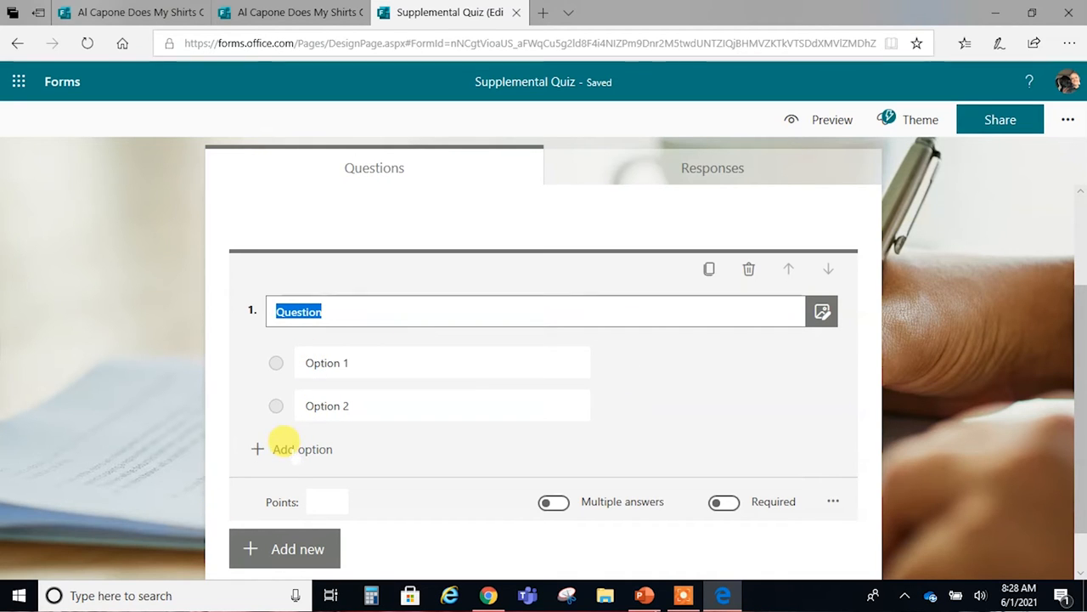
click(283, 443)
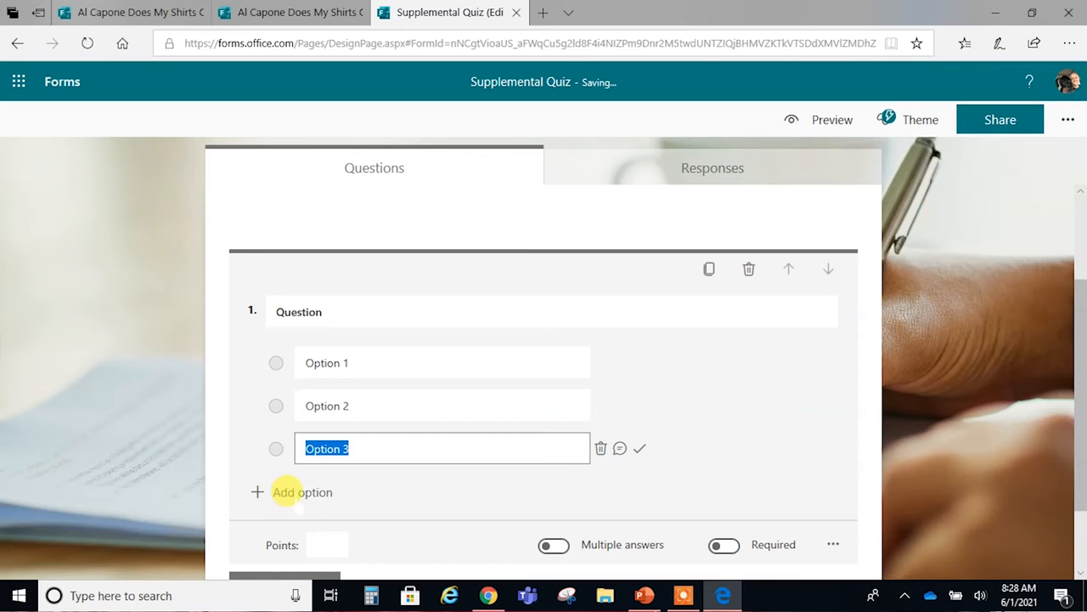
click(283, 490)
Replace the first question's title with "Who is the administrator whose office is on the fourth floor?"
click(359, 305)
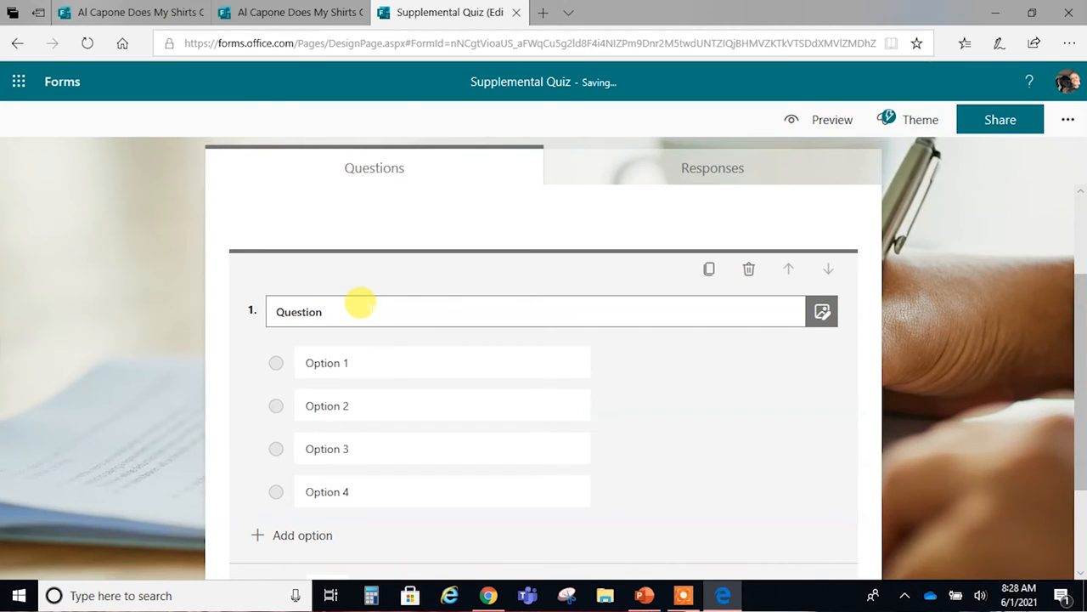
drag(360, 303, 254, 303)
key(BackSpace)
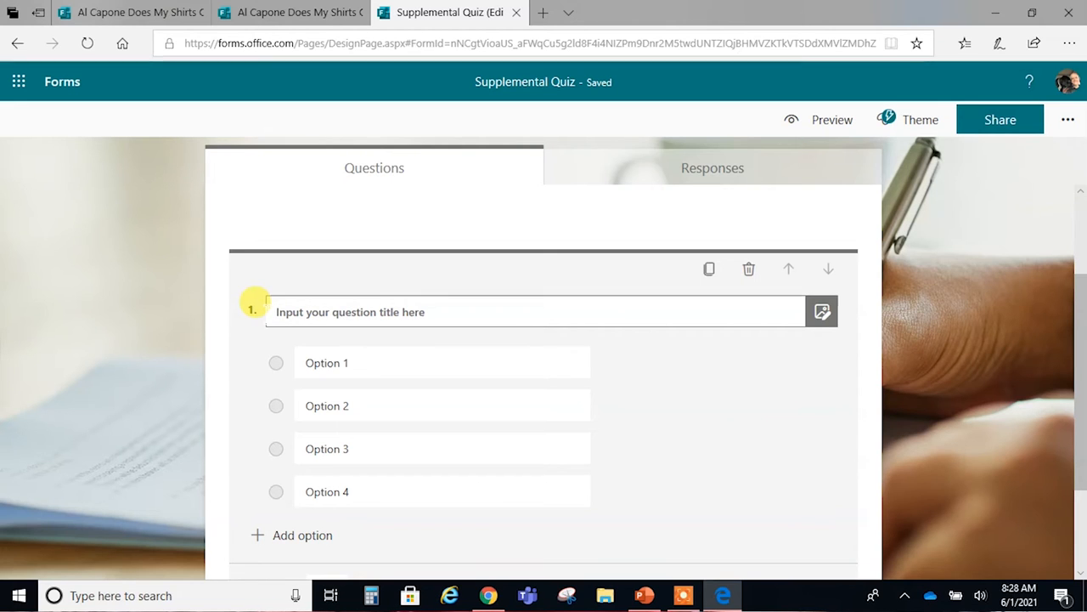
text(Wh)
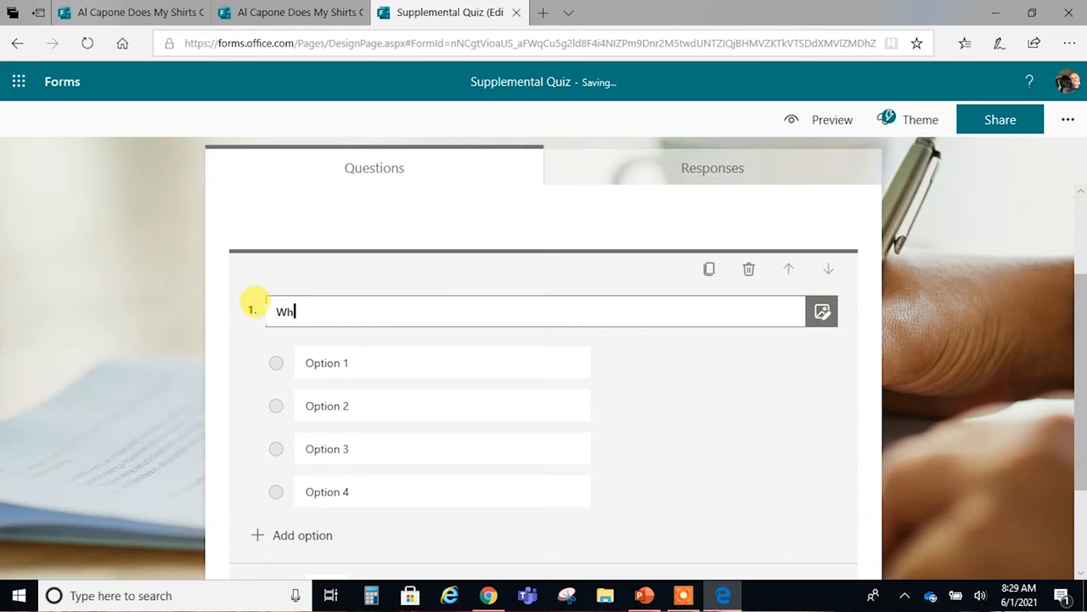
text(o is the administrator whose office is on)
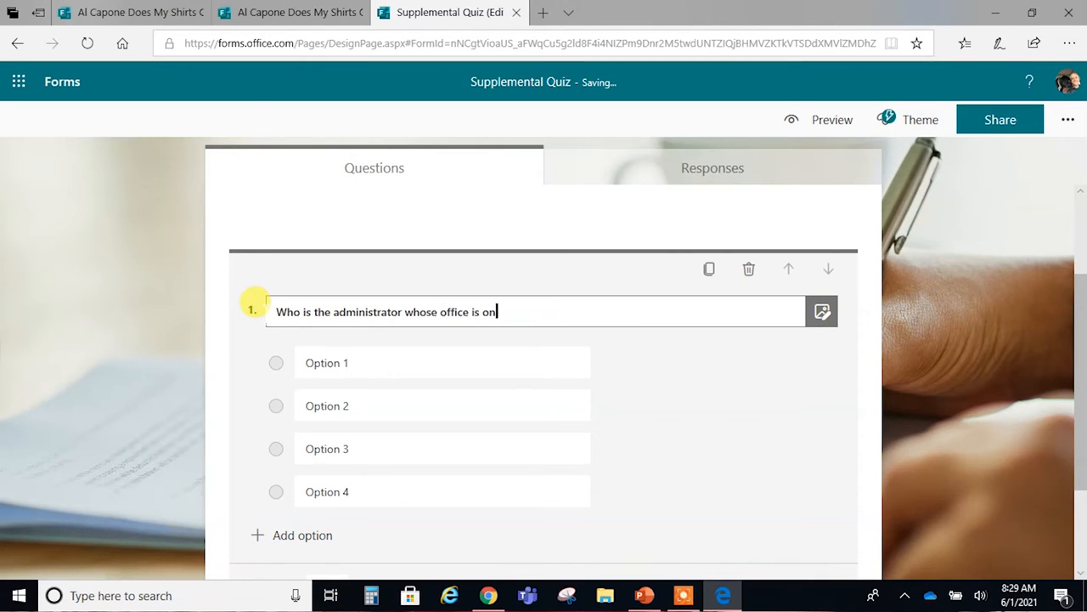
text( the fourth floor?)
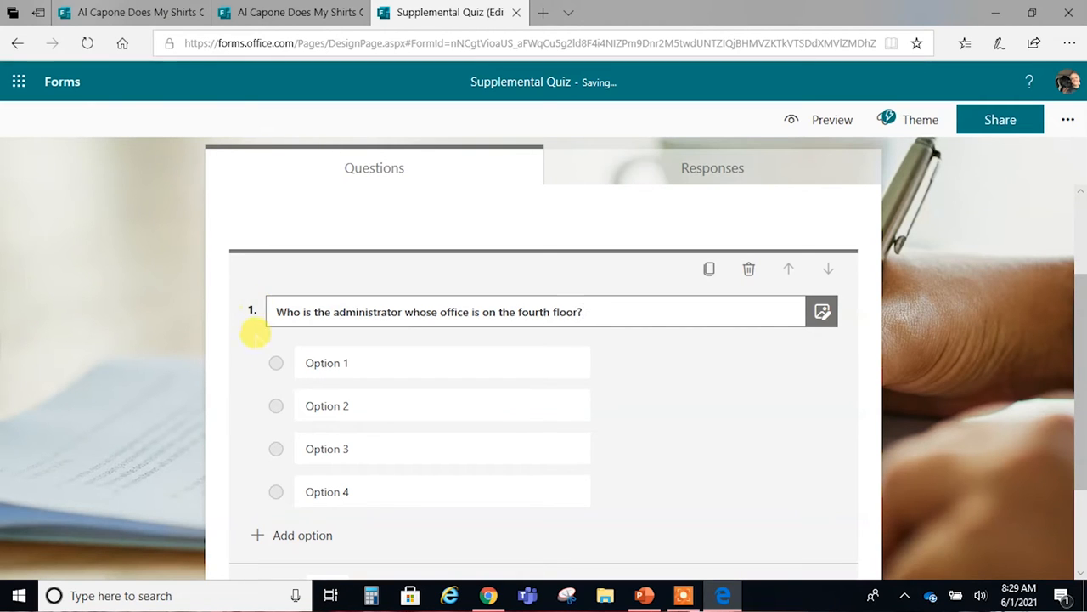
Fill the four answer options with the administrators' titles and surnames and mark the first option as the correct answer
click(321, 351)
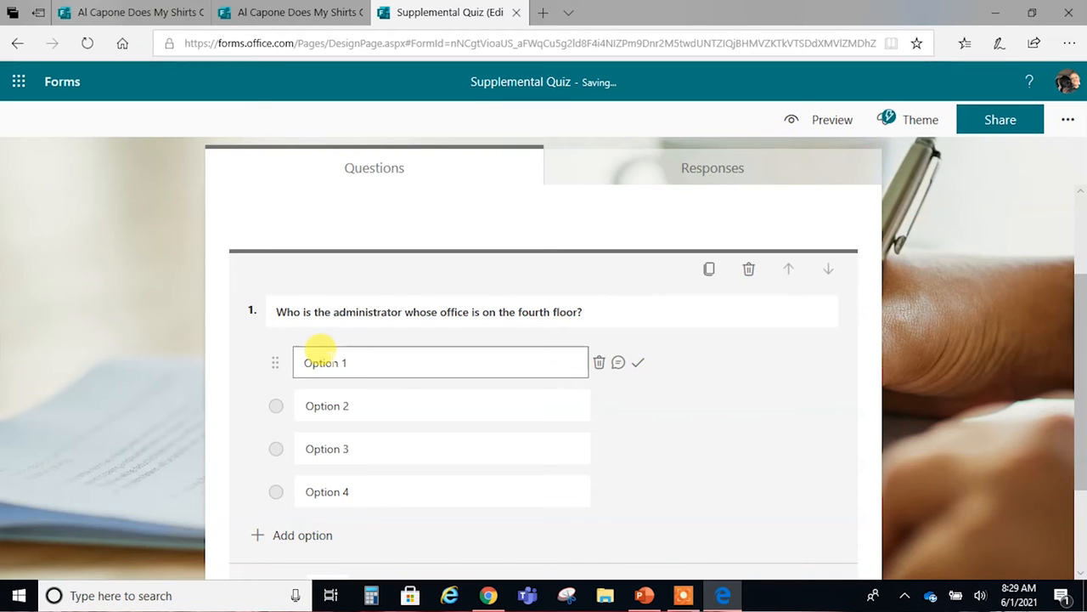
text(Mr.)
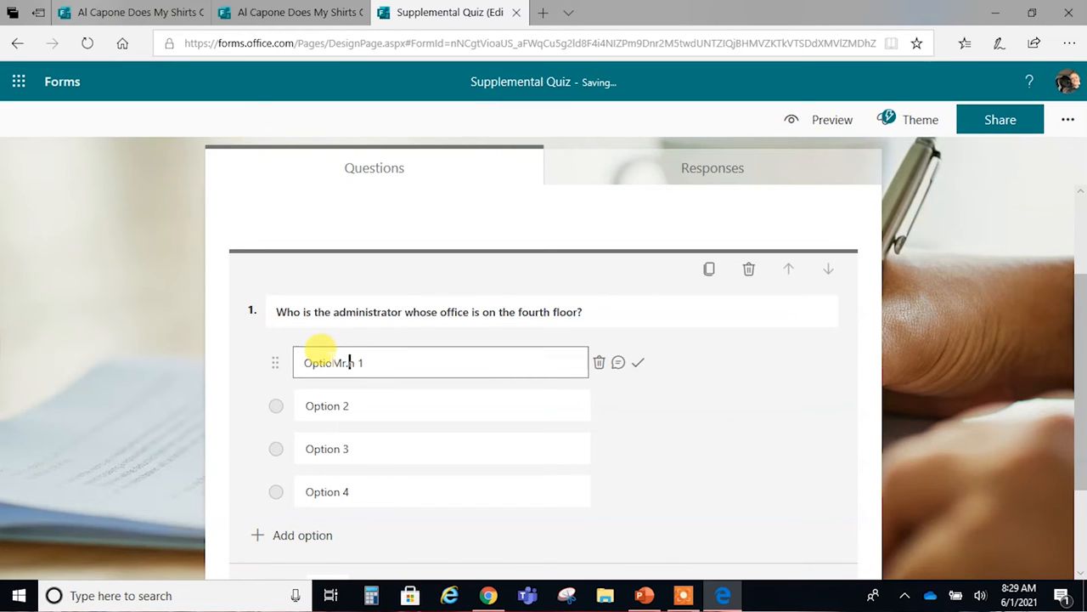
key(ctrl+a)
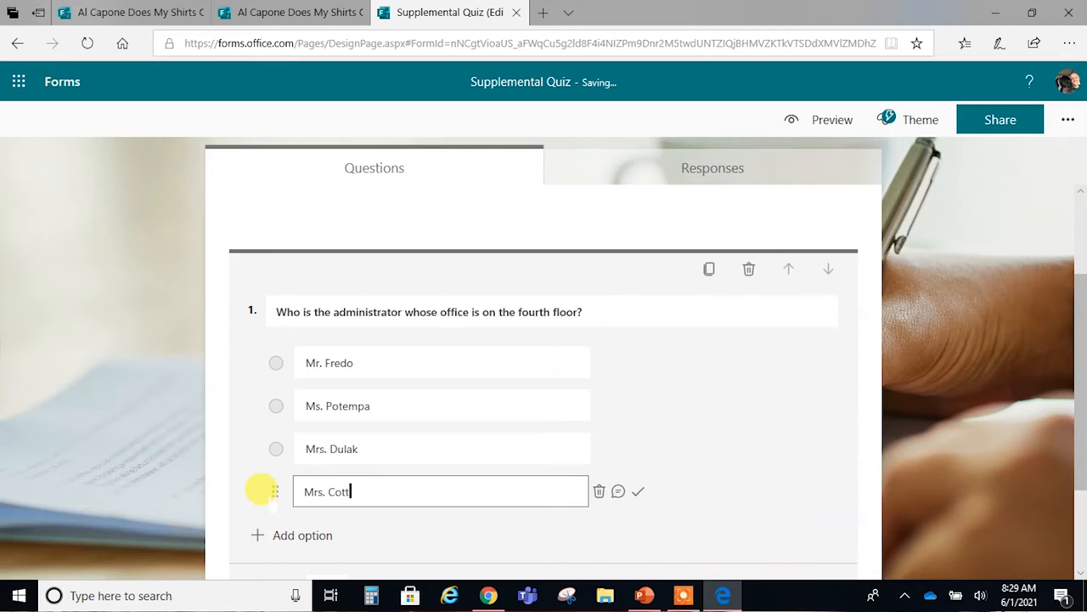
text(o)
click(813, 417)
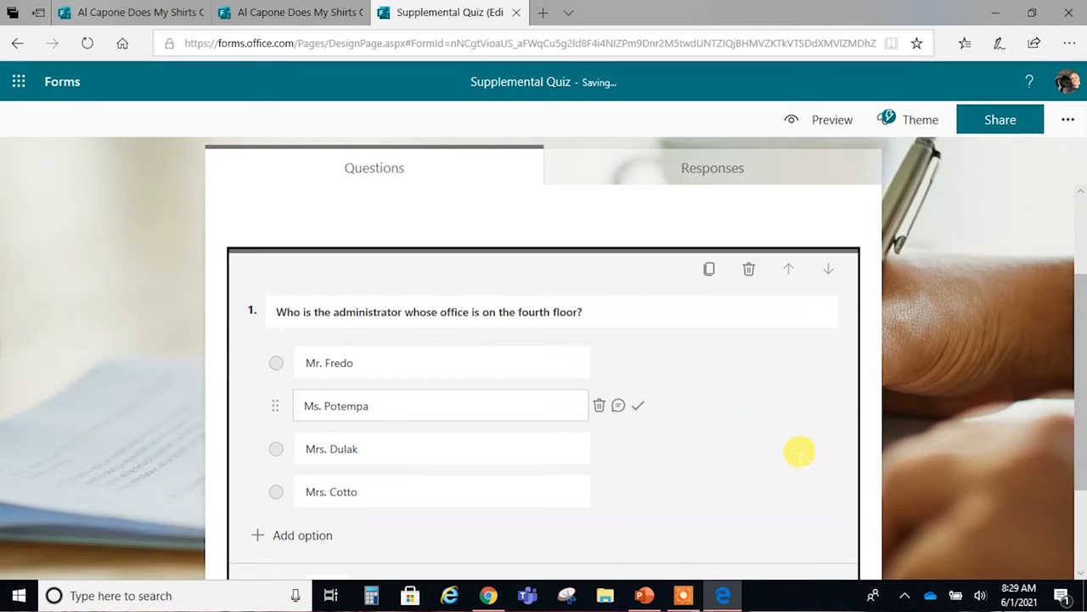
mouse_move(273, 481)
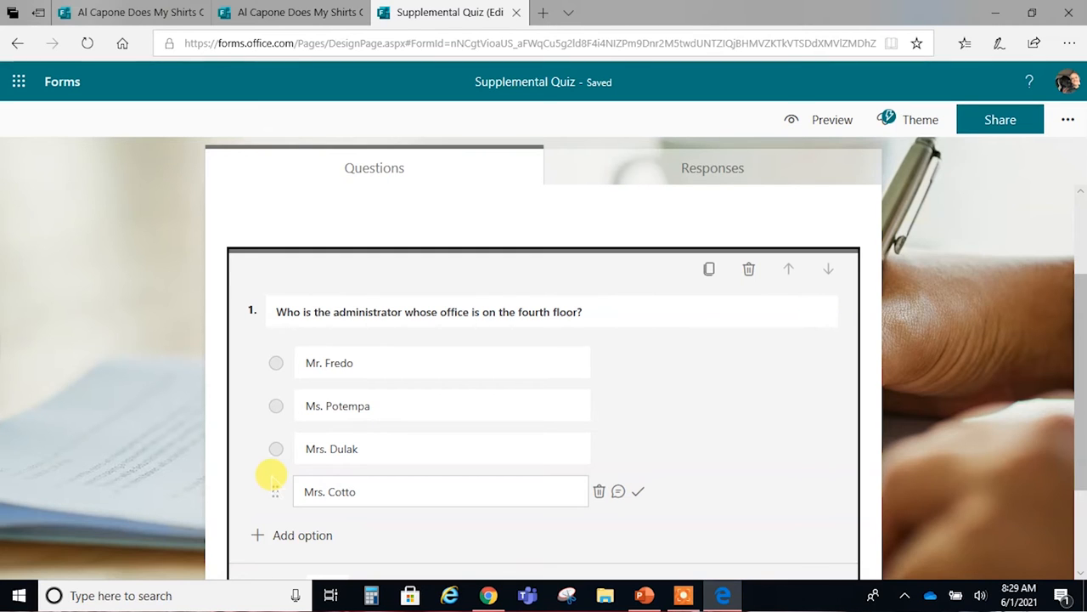
mouse_move(348, 351)
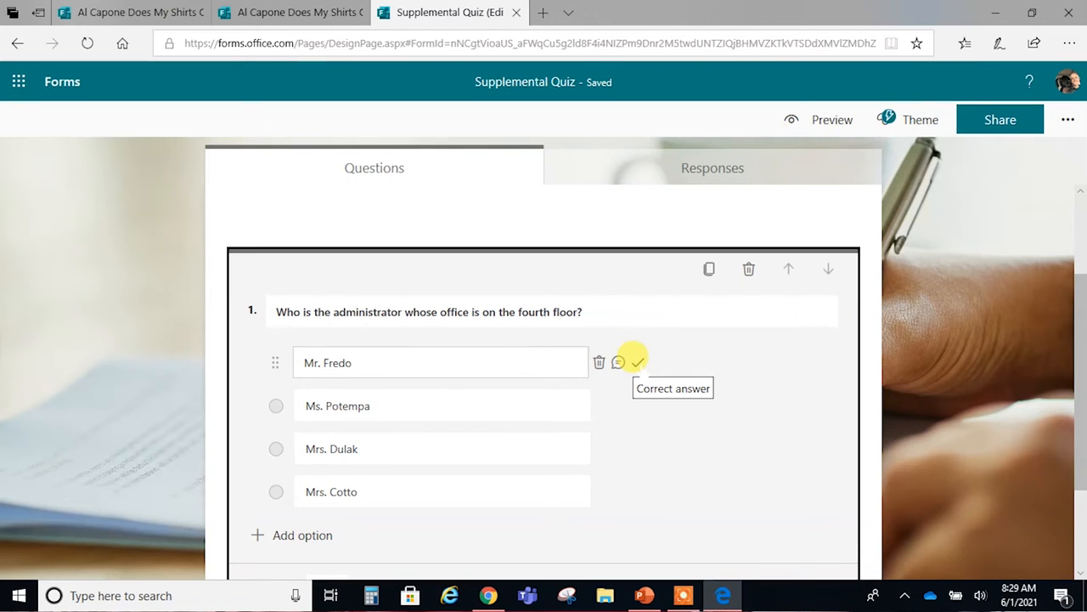
click(637, 361)
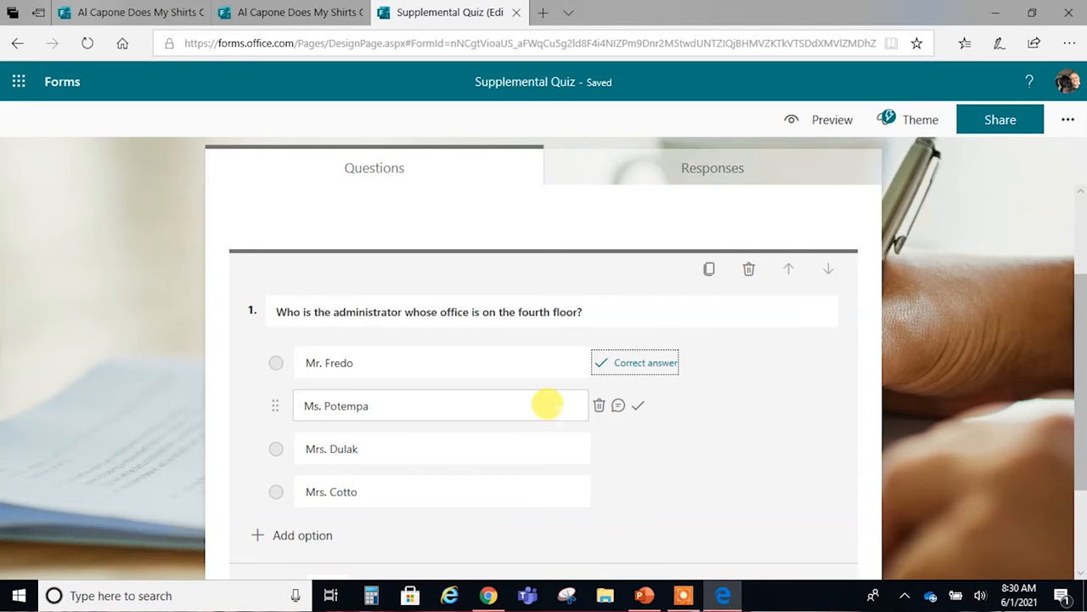
Add the respondent message "She is on the second floor" to the second answer option
click(618, 402)
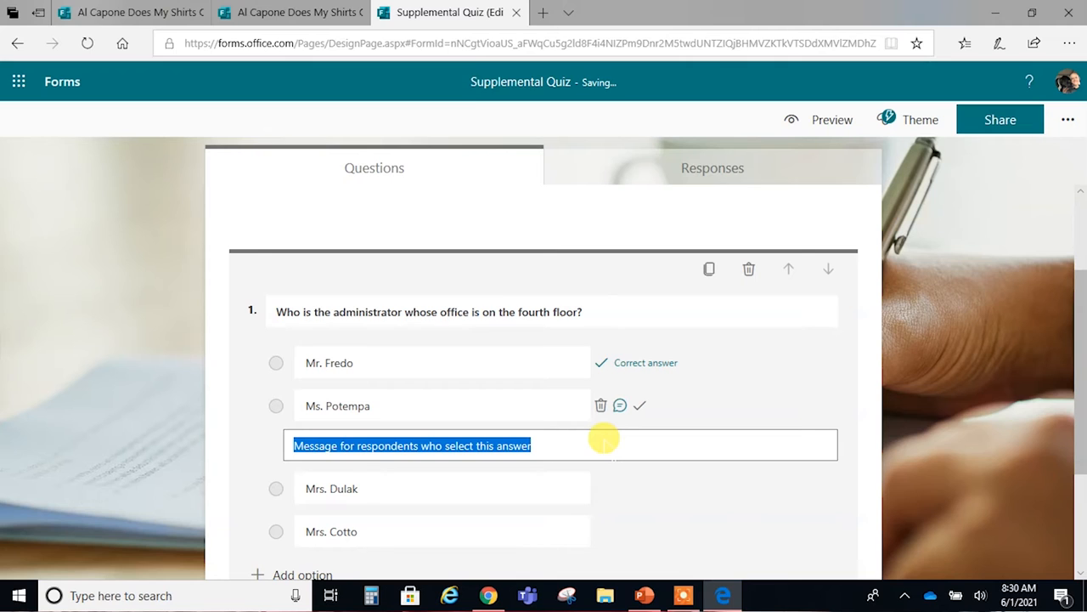
text(She is)
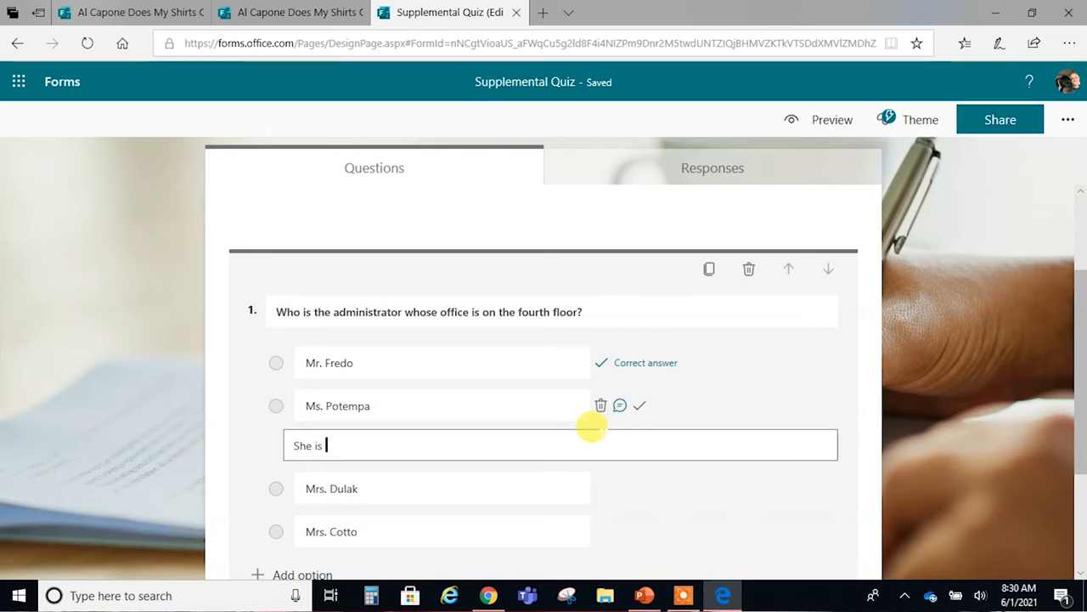
text(on the second florr)
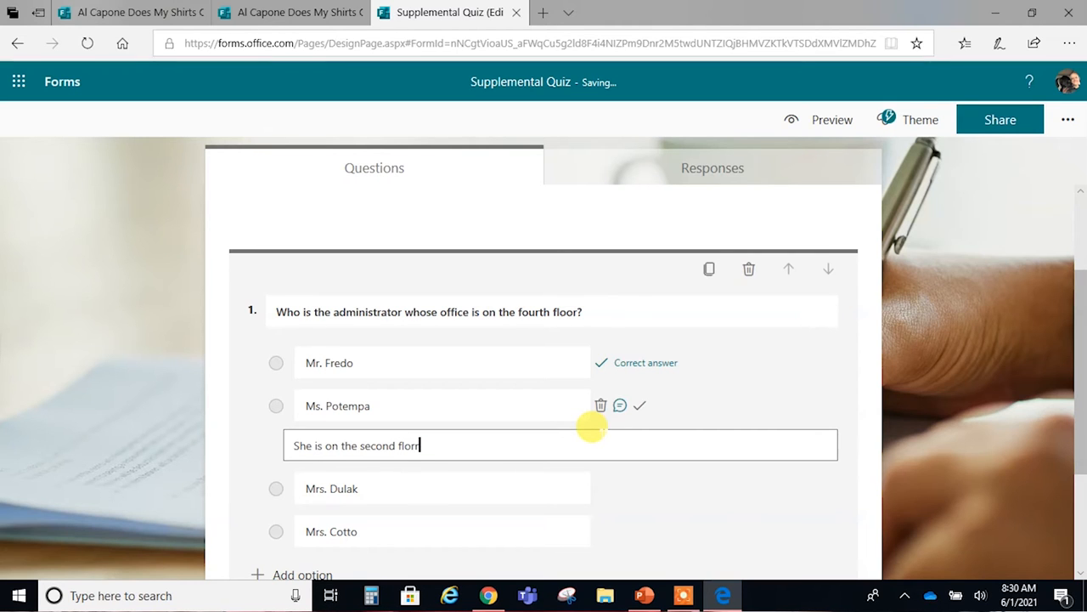
key(BackSpace)
text(or)
Add the respondent message "She is on the third floor" to the third answer option
mouse_move(617, 488)
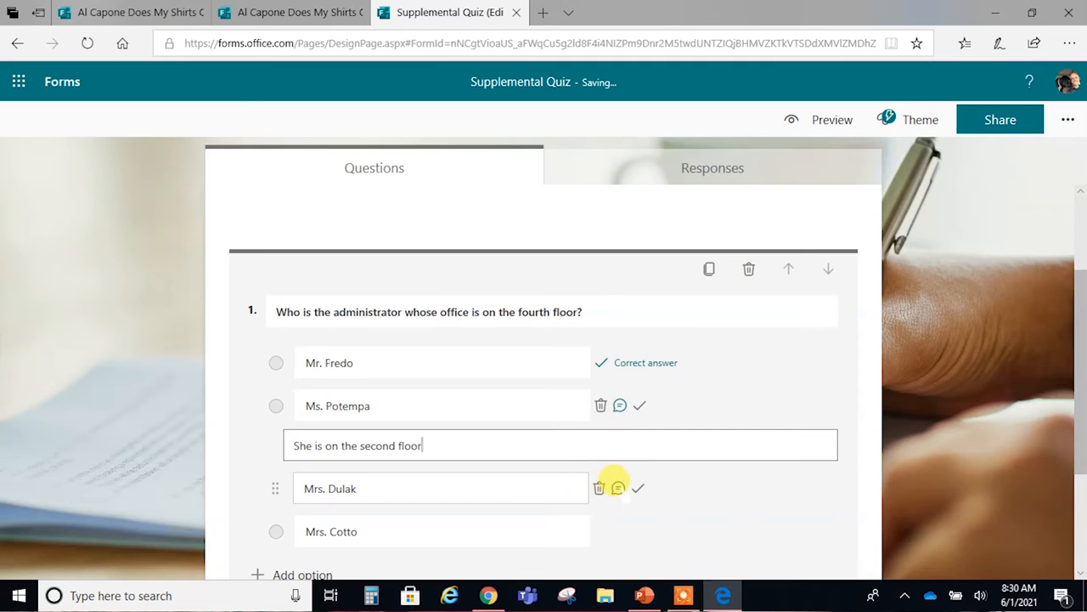
click(617, 488)
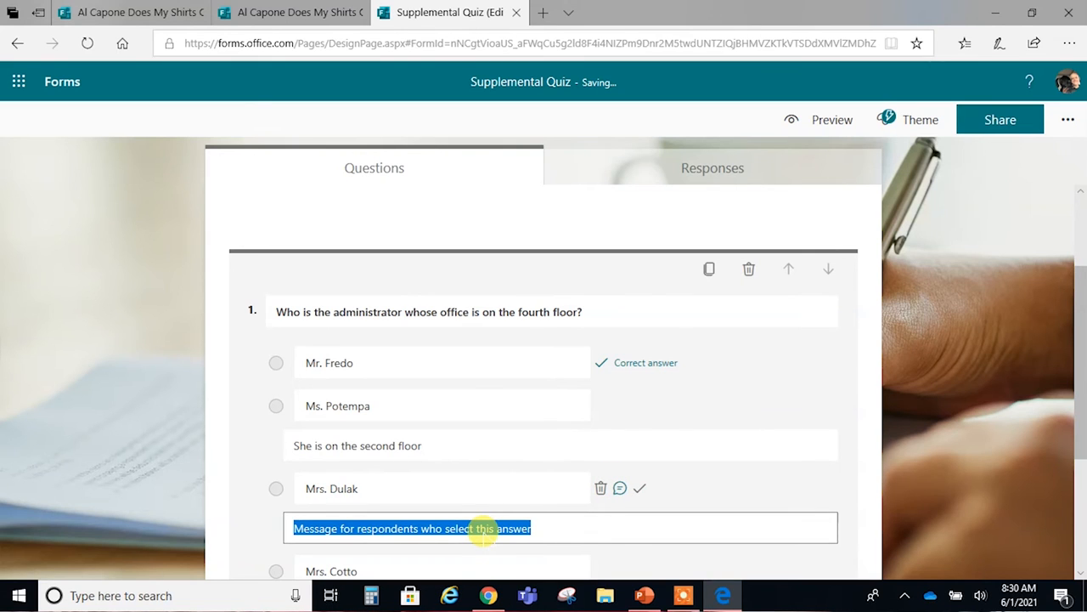
text(She is on the)
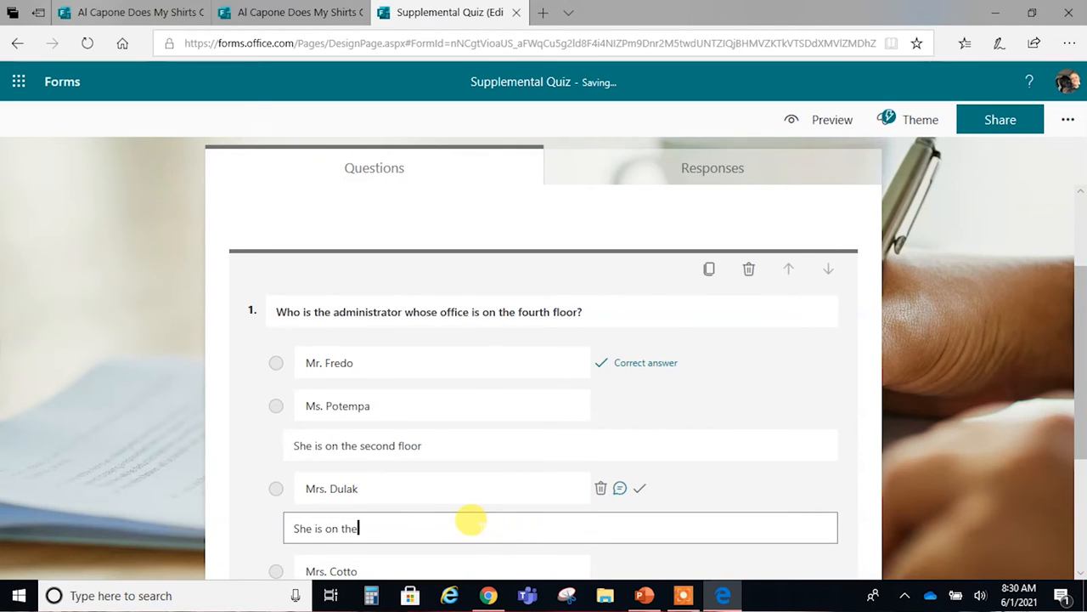
text( third floor)
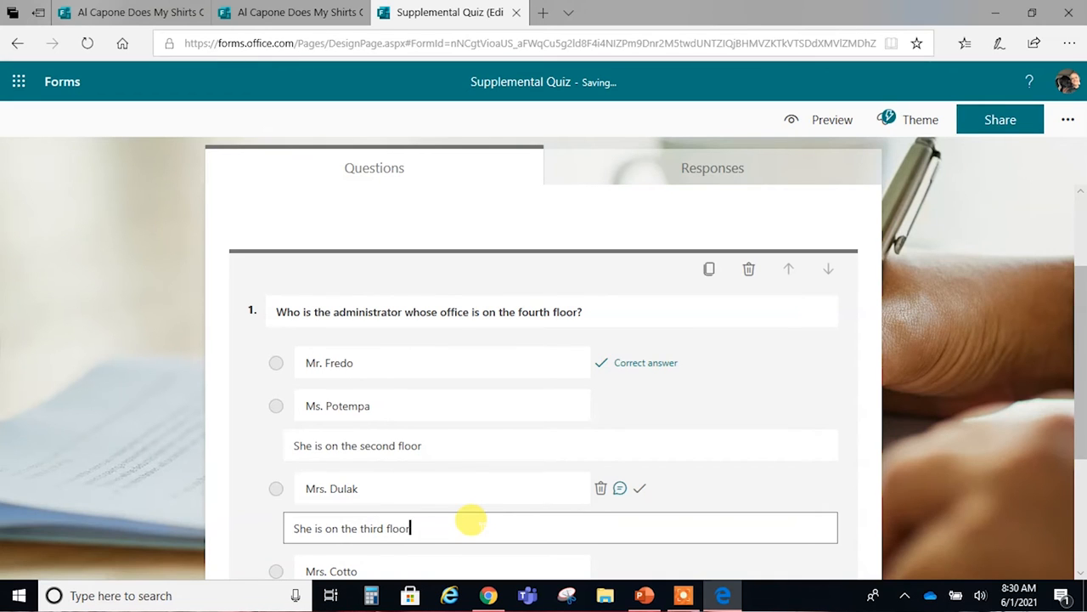
Add the respondent message "She is on the first floor" to the fourth answer option
scroll(471, 520, down, 2)
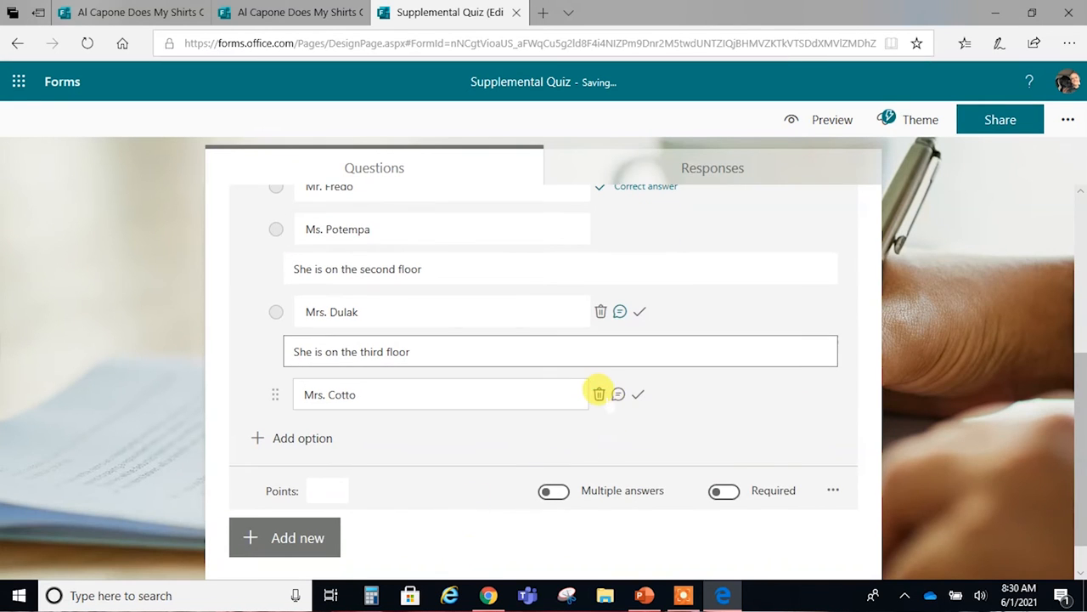
click(618, 394)
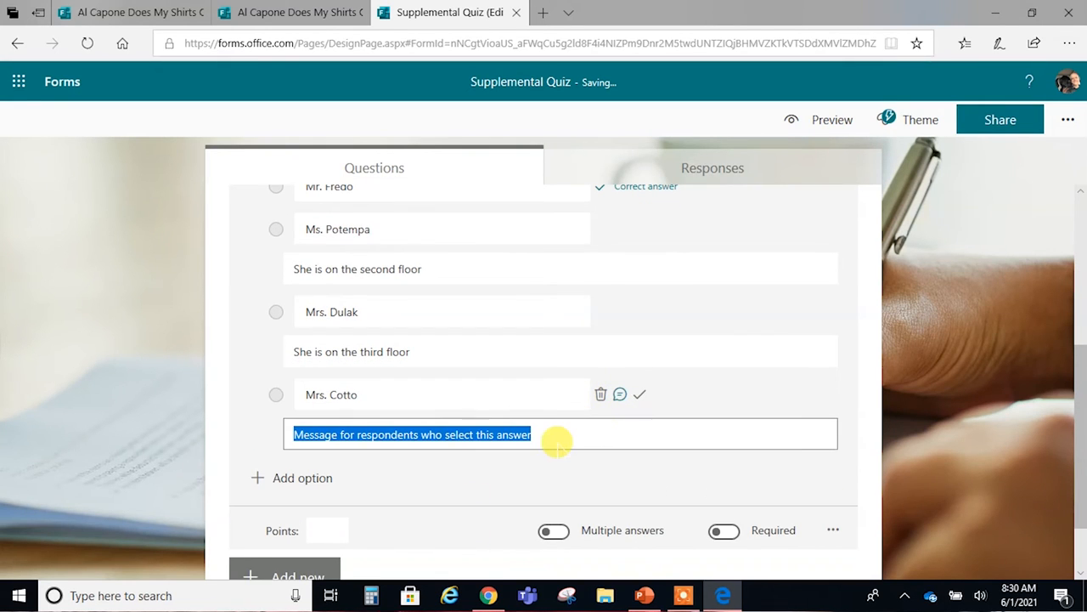
text(She is on the )
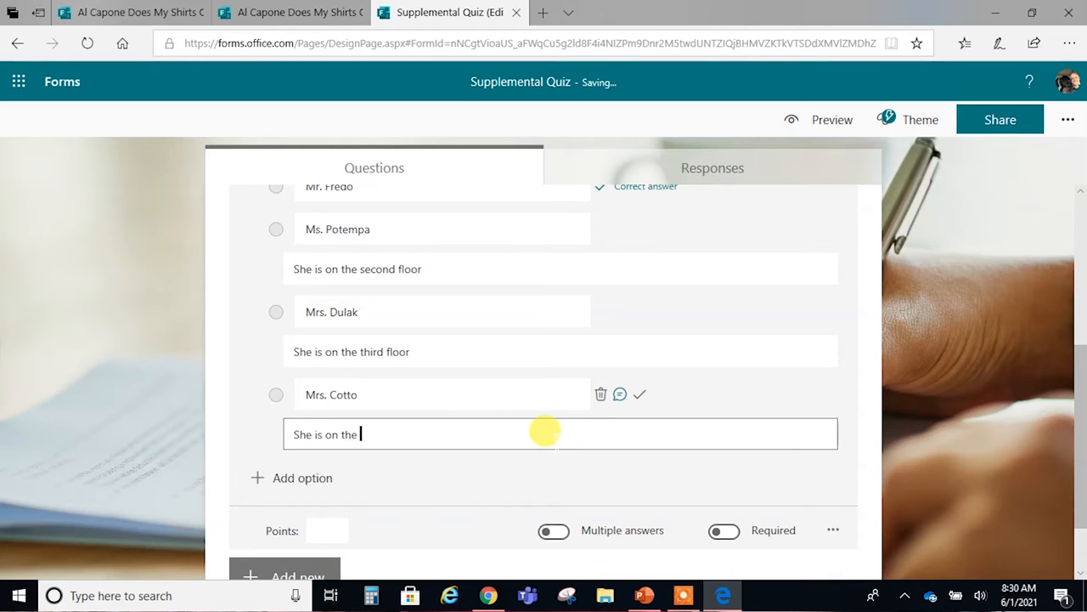
text(first floor)
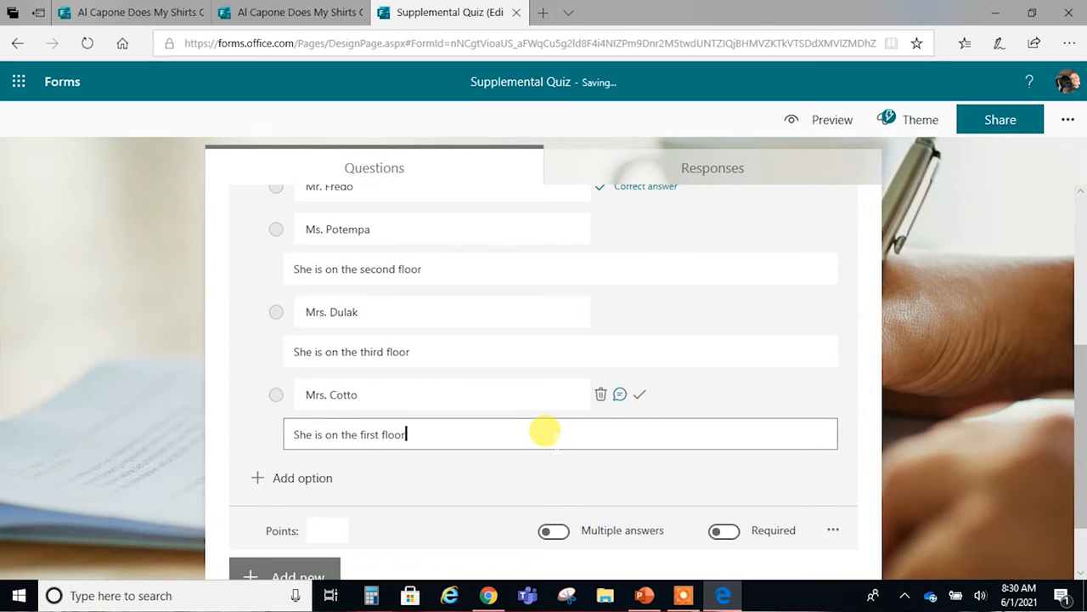
click(848, 395)
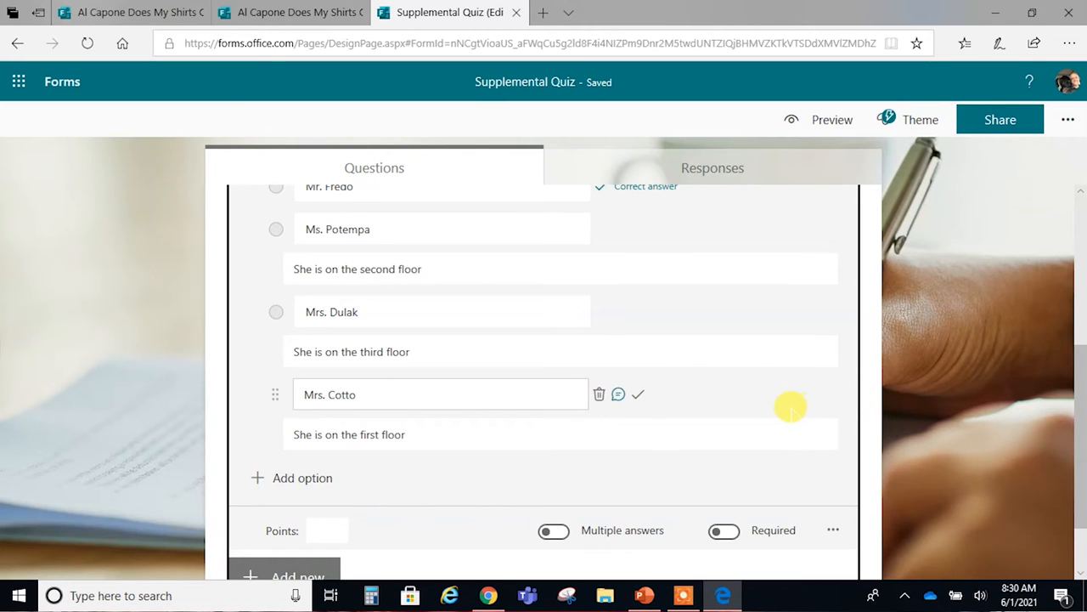
scroll(790, 408, up, 1)
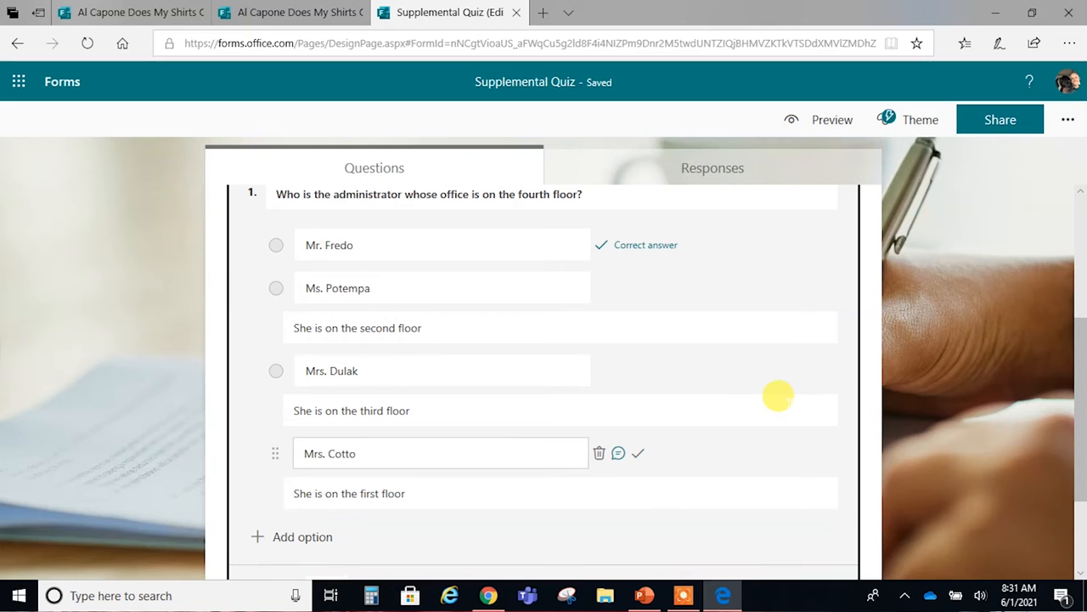
scroll(778, 395, down, 1)
scroll(779, 395, up, 2)
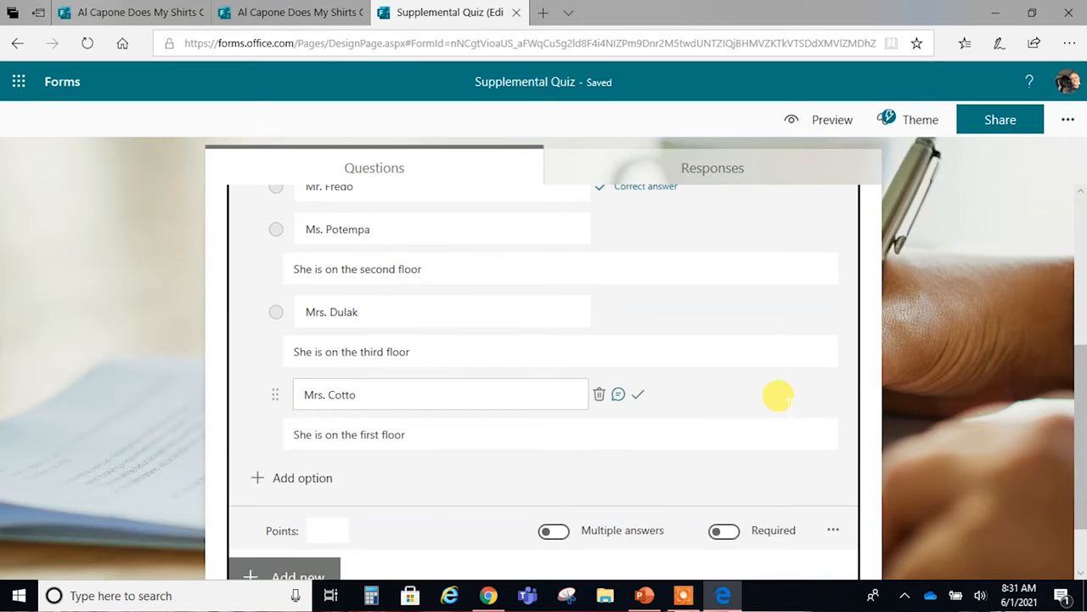
click(776, 397)
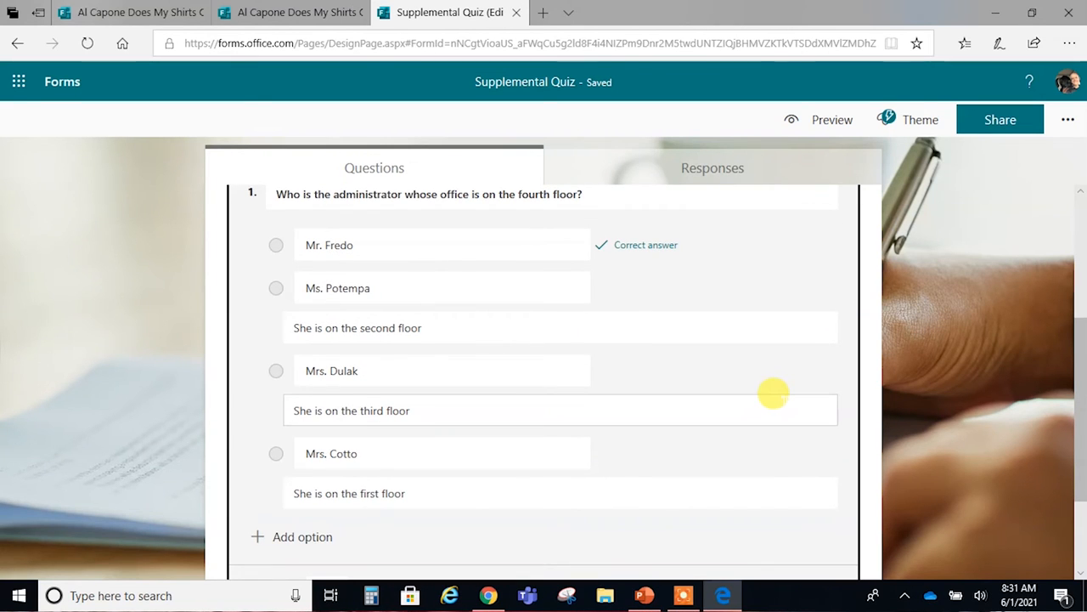
Add a second Choice question below the first and extend it to four answer options
scroll(773, 393, down, 2)
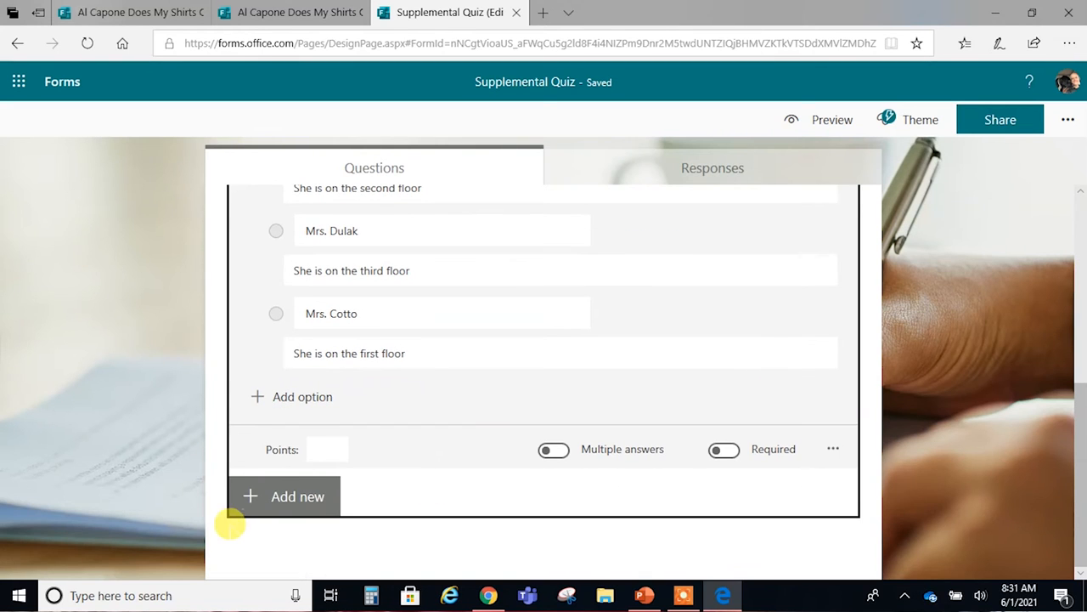
click(298, 498)
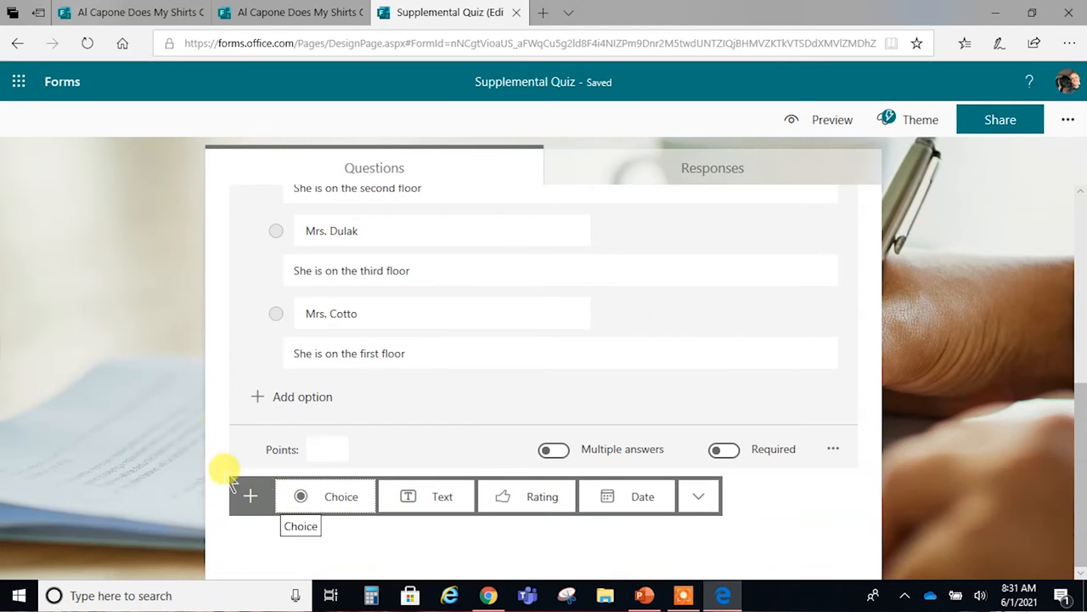
click(327, 494)
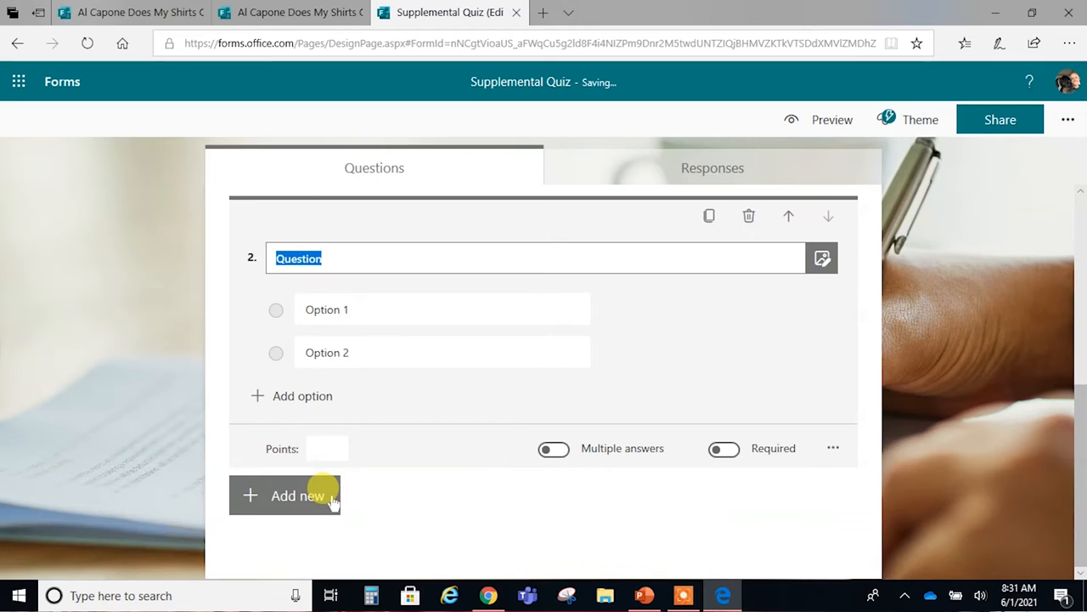
click(285, 391)
click(284, 437)
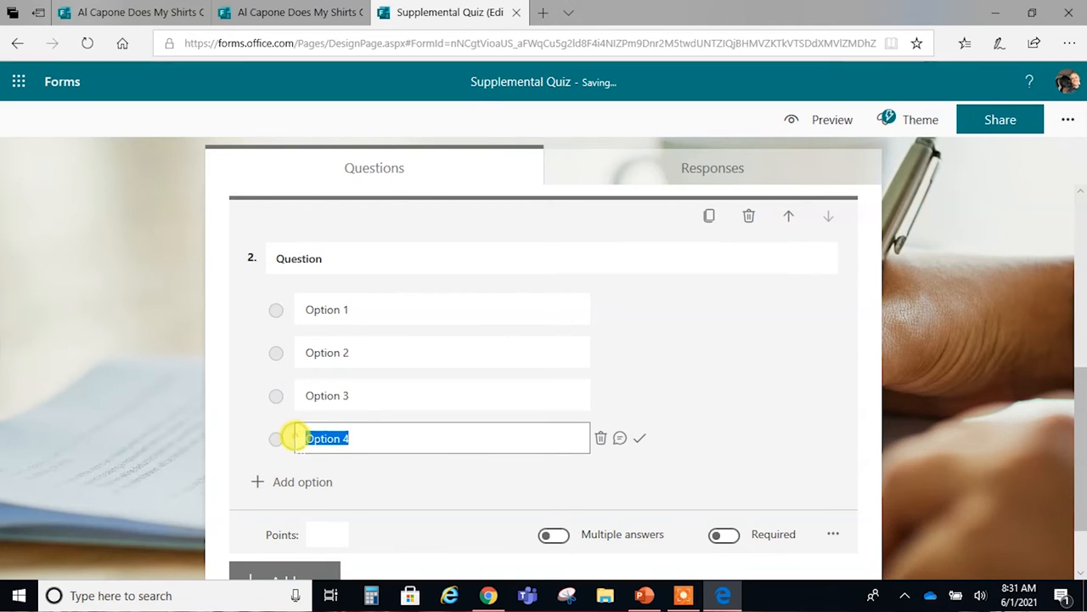
click(451, 480)
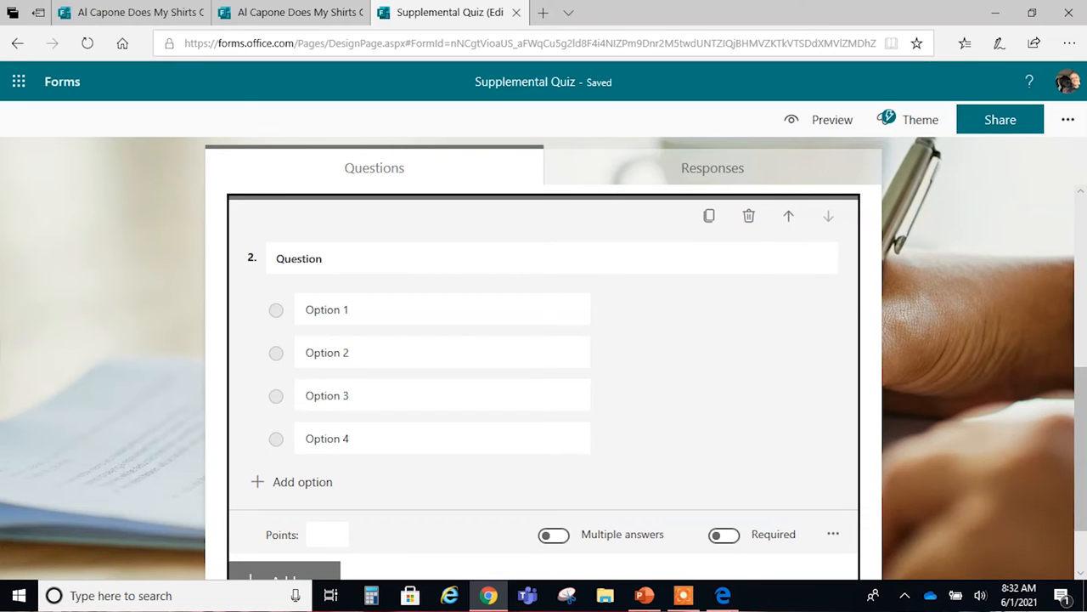
click(309, 258)
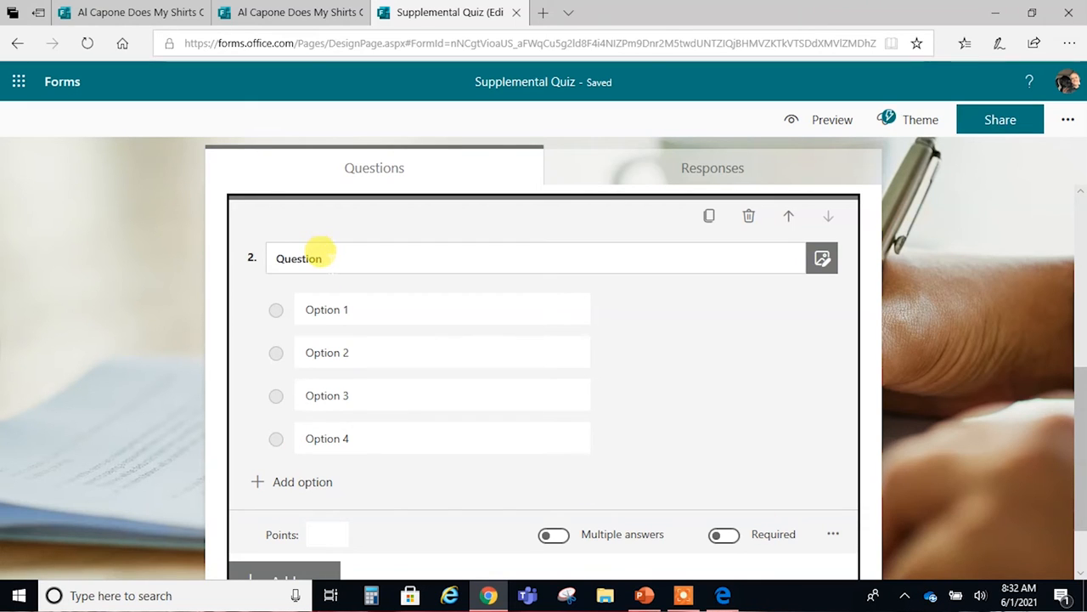
click(328, 250)
drag(330, 249, 199, 266)
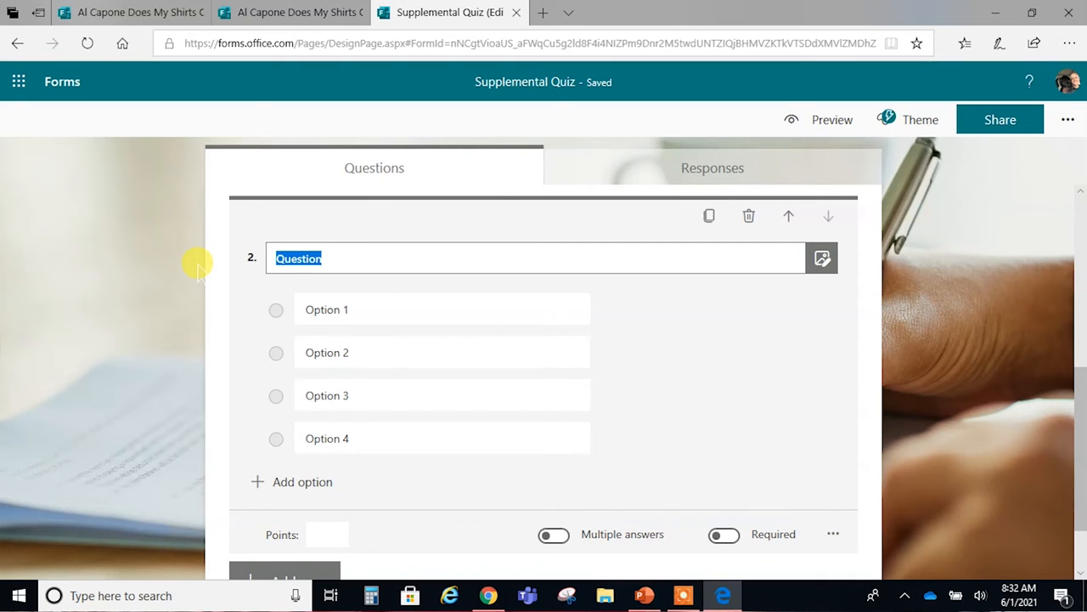
text(Given 7x  2 ≥ 58, which number is not in the solution set? (1) 6 (3) 10 (2) 8 (4) 12)
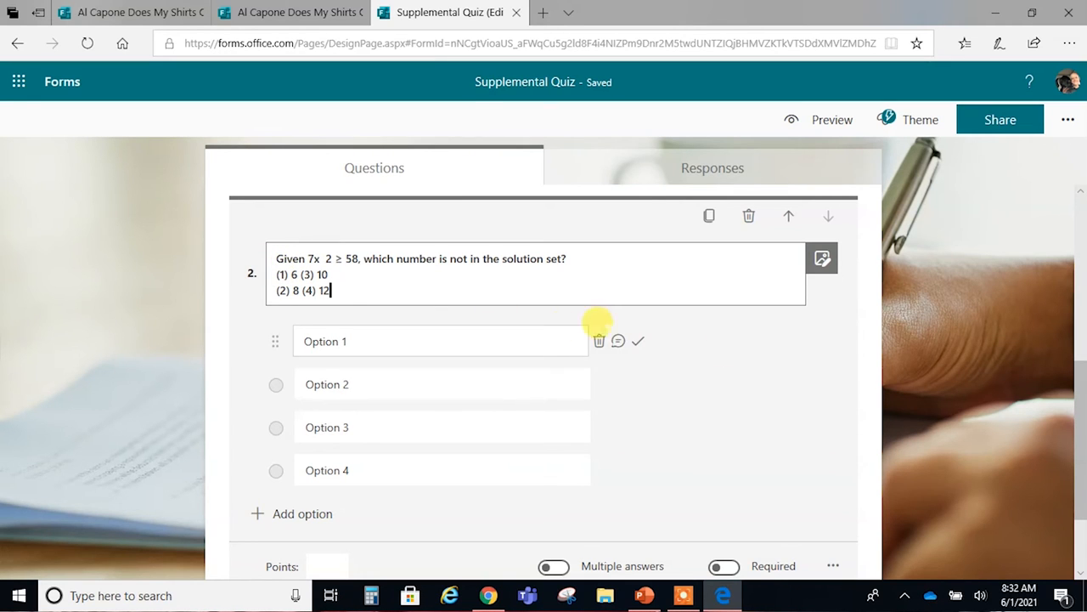
Preview the quiz and submit a test response with the third answer option selected for both questions
click(849, 349)
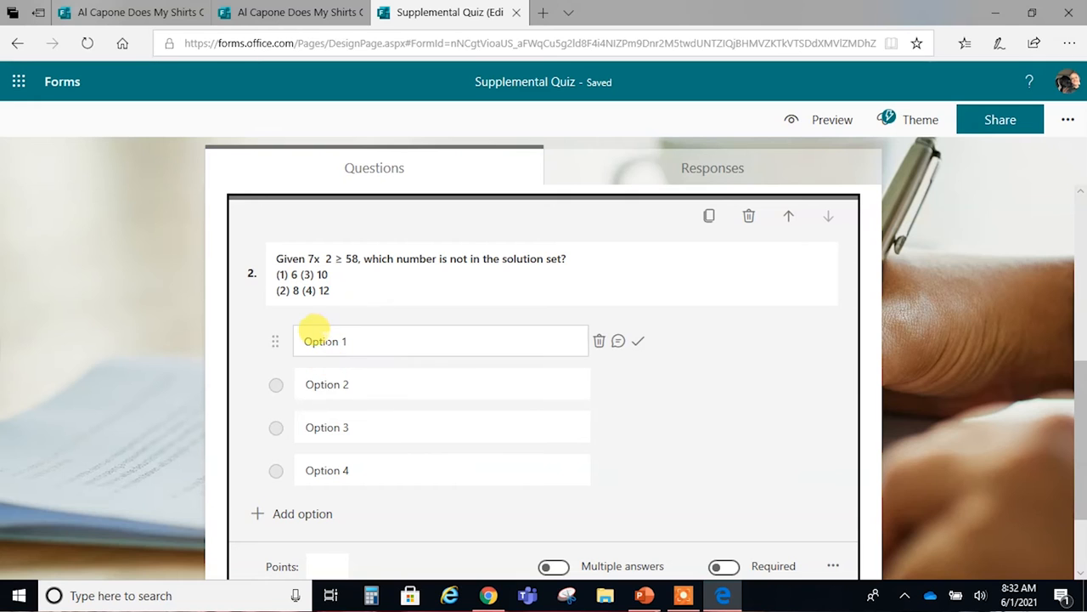
click(322, 459)
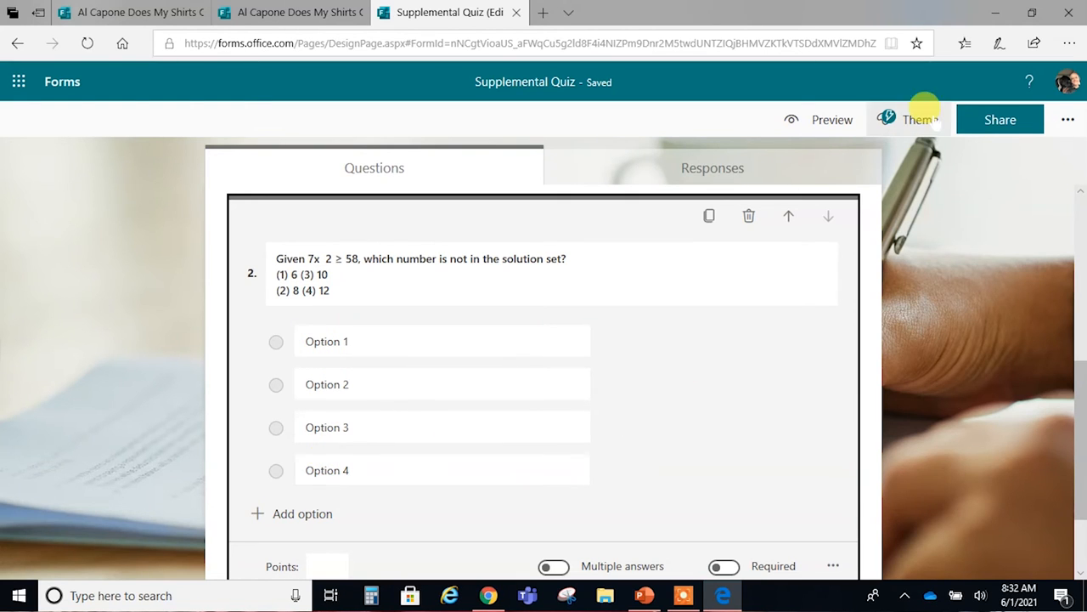
click(821, 114)
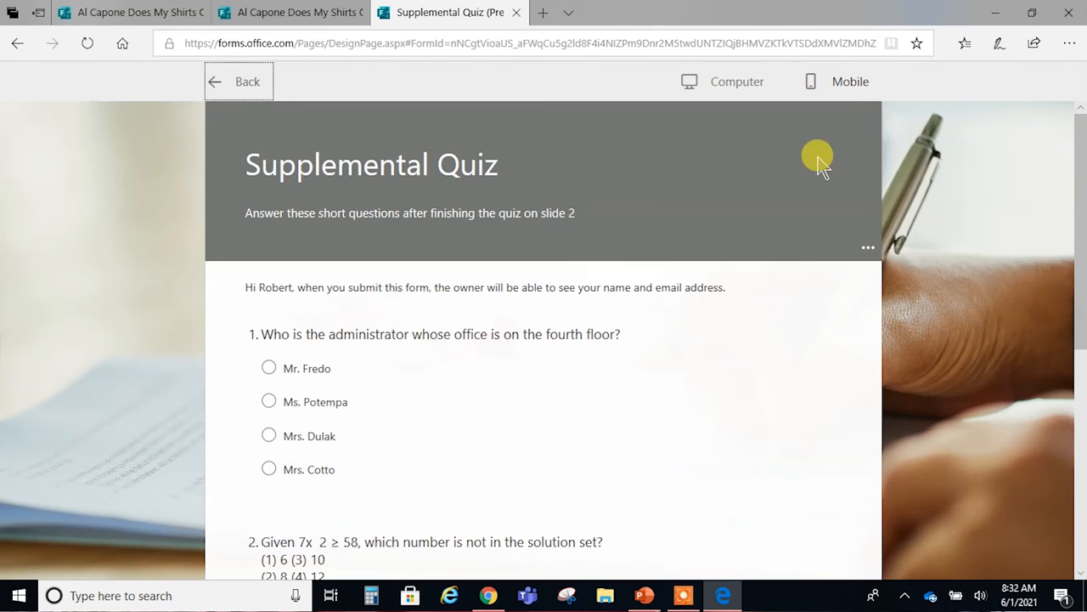
scroll(736, 351, down, 1)
scroll(737, 352, down, 2)
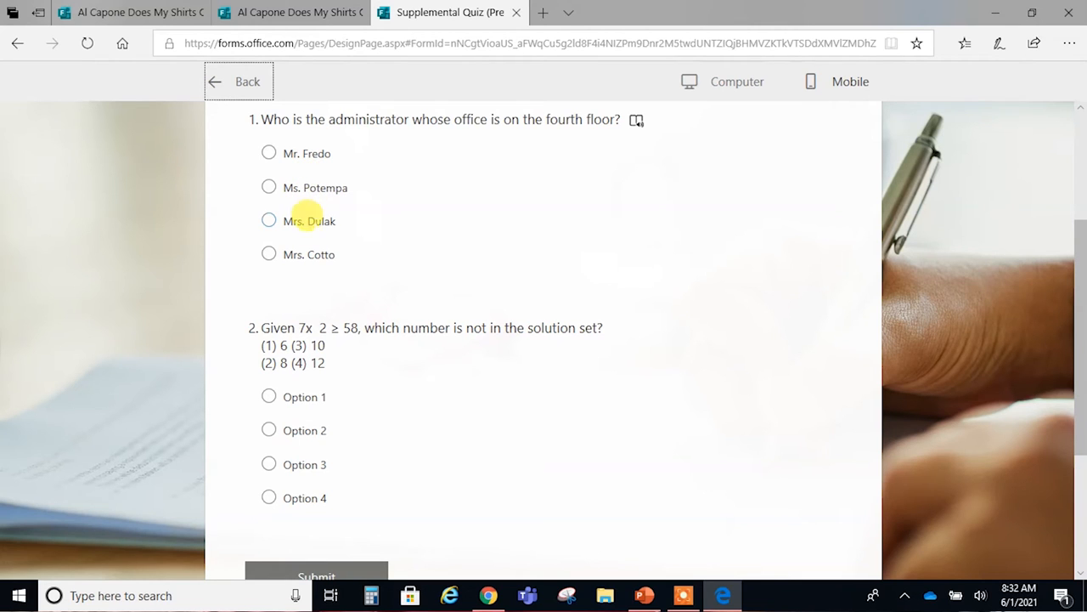
click(311, 212)
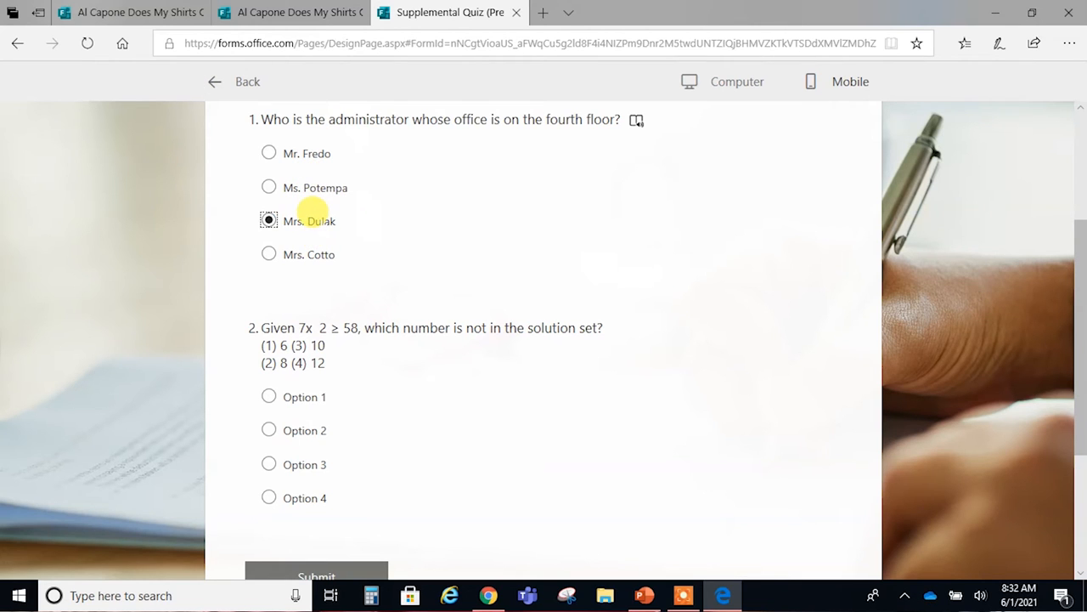
scroll(560, 274, down, 1)
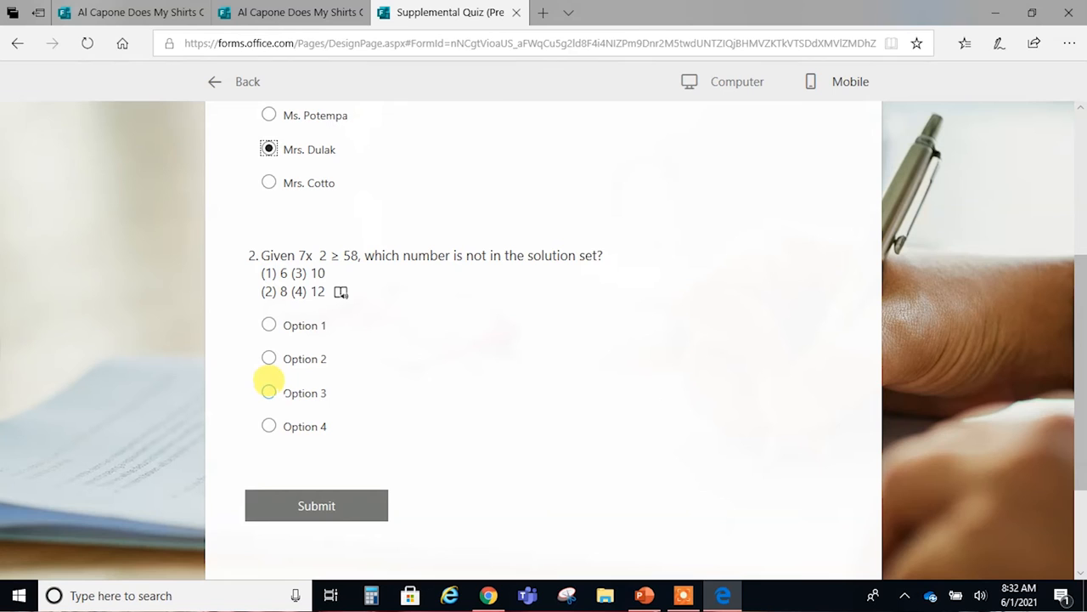
click(268, 393)
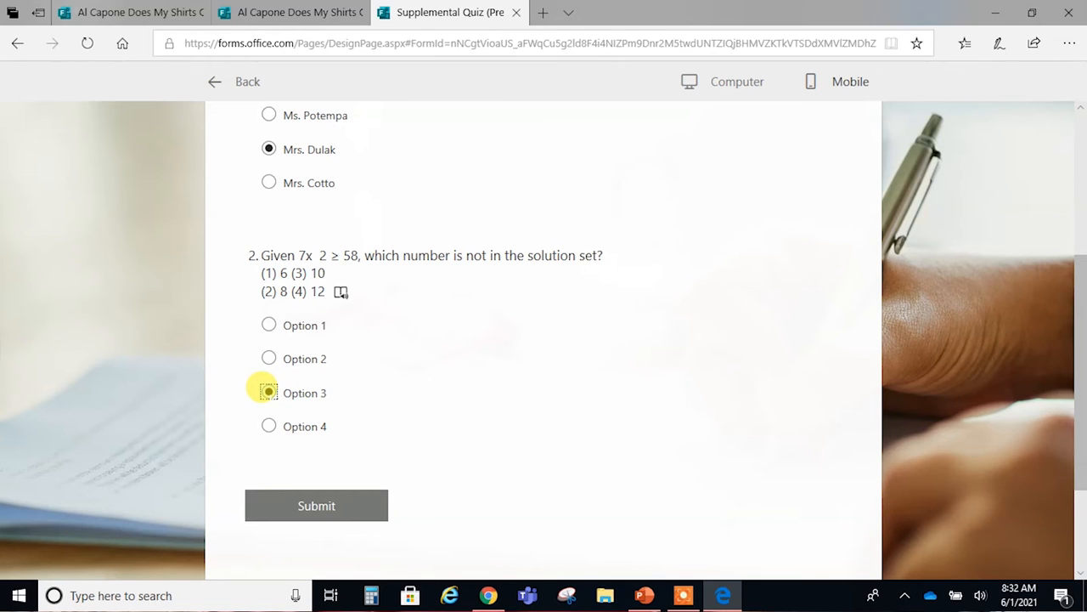
click(317, 507)
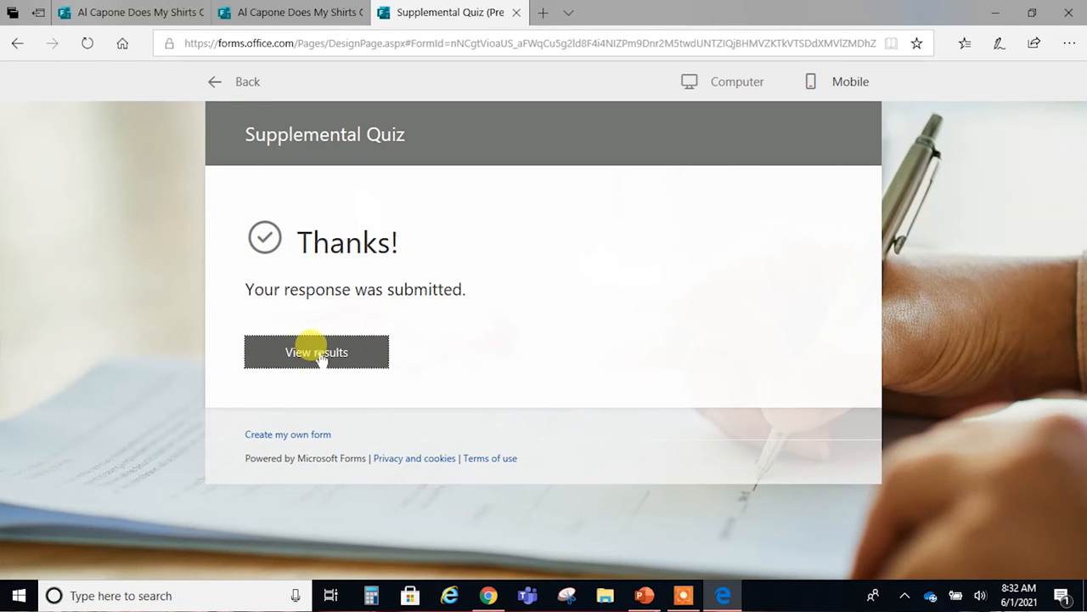
View the results of the test response, checking the feedback and answer marking for both questions
click(314, 355)
scroll(573, 397, down, 3)
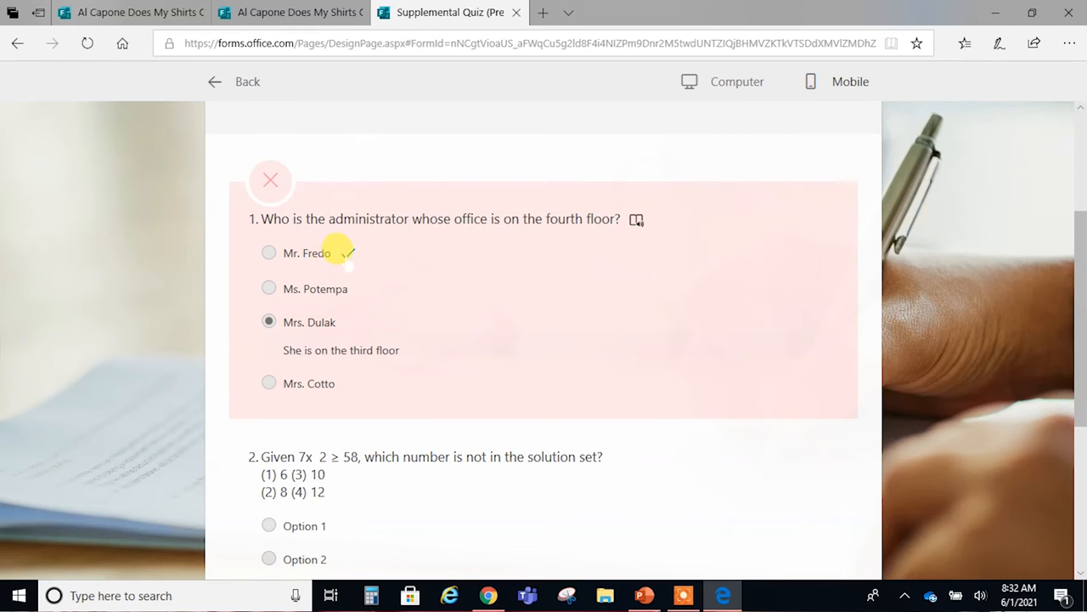
scroll(308, 364, up, 1)
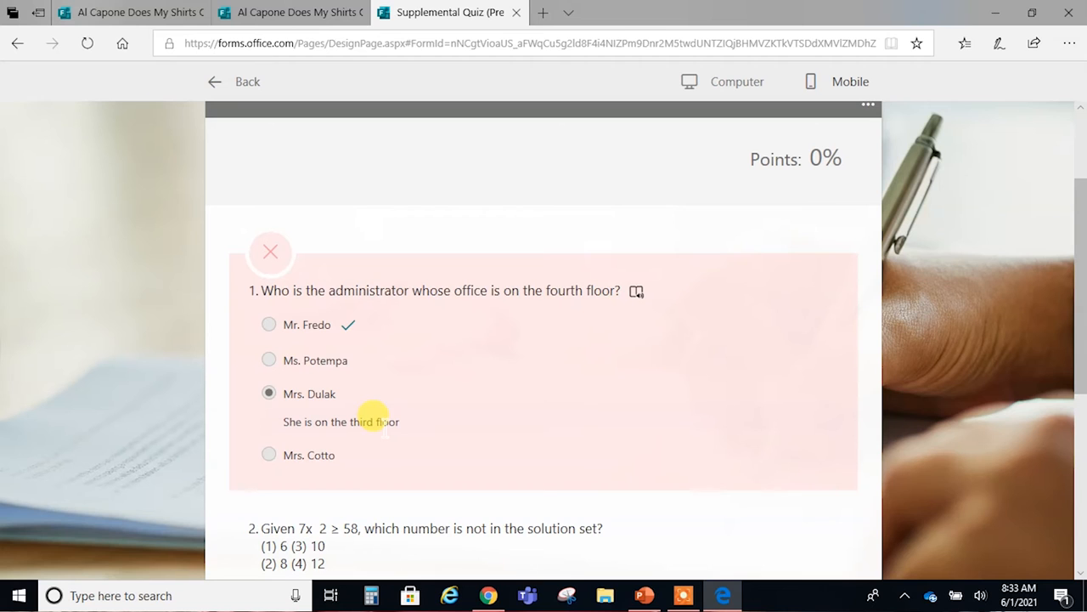
scroll(378, 412, down, 3)
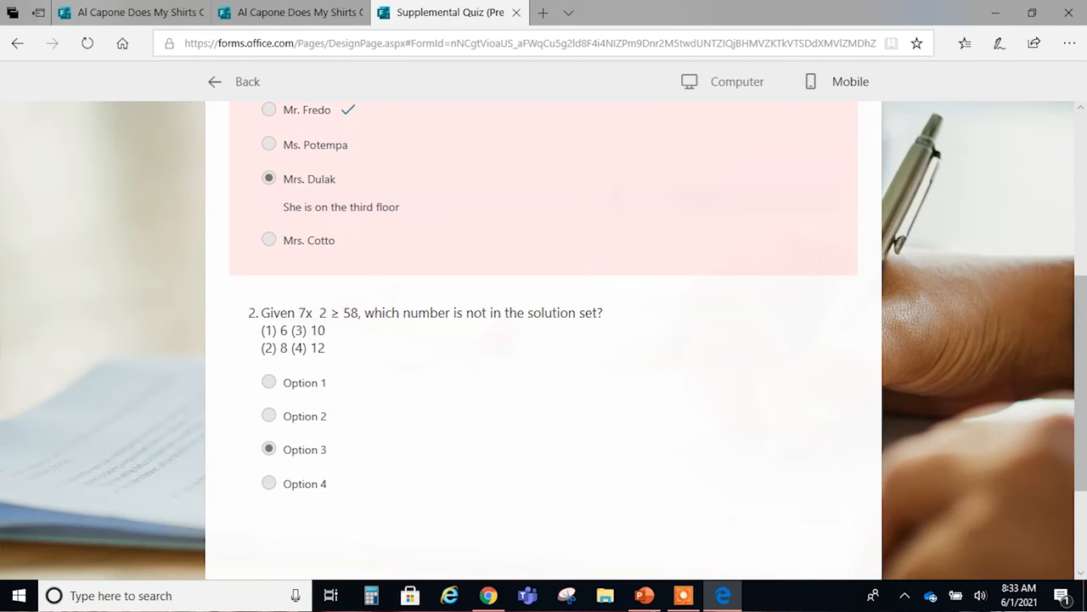
key(alt+Tab)
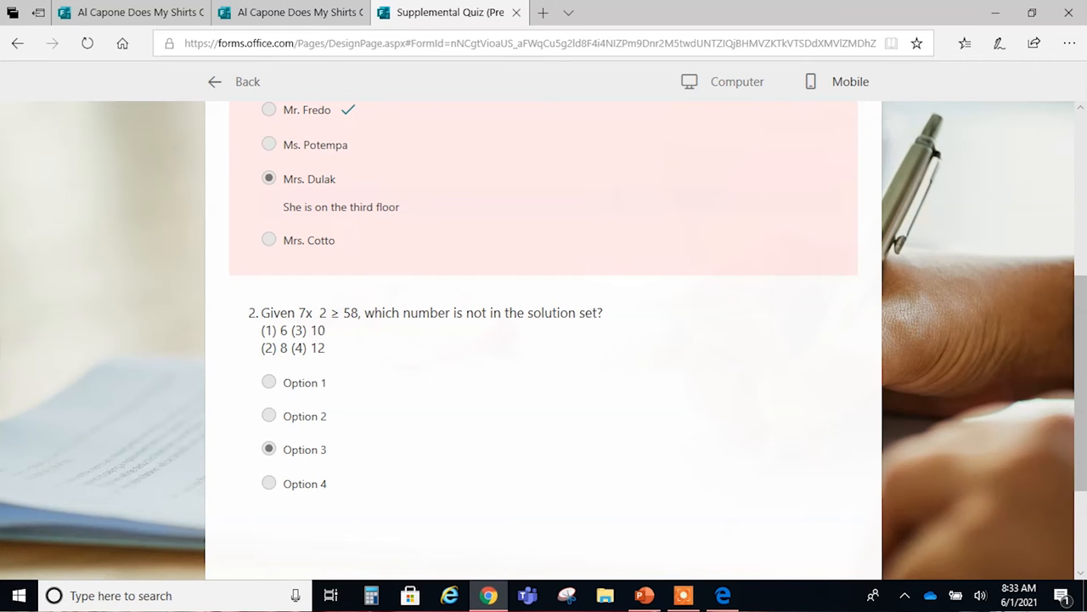
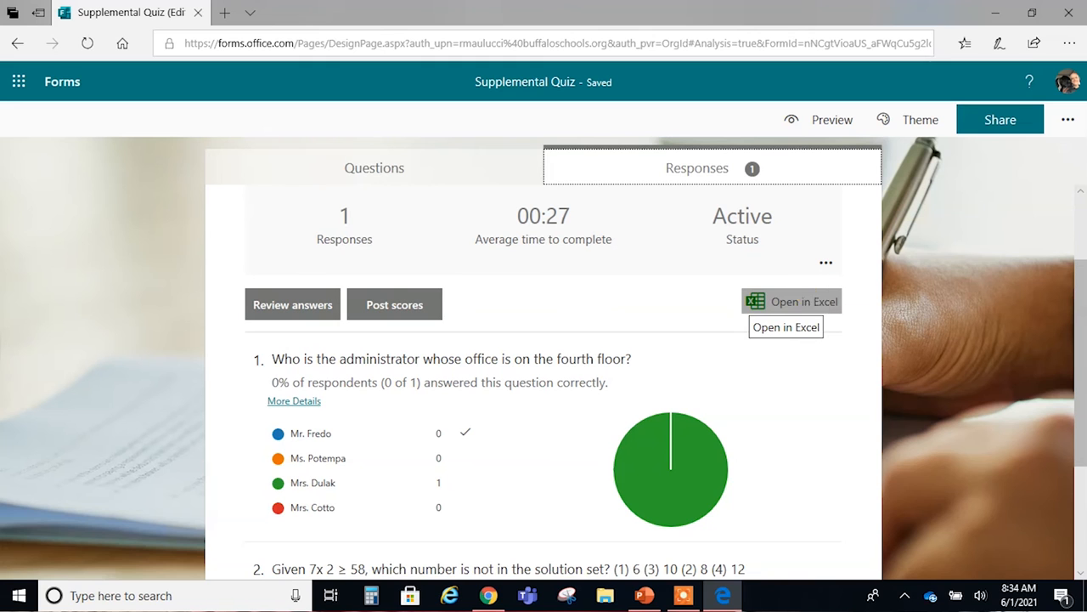
Switch to PowerPoint, close the Forms pane and look through the embedded quiz on slide 2
click(645, 597)
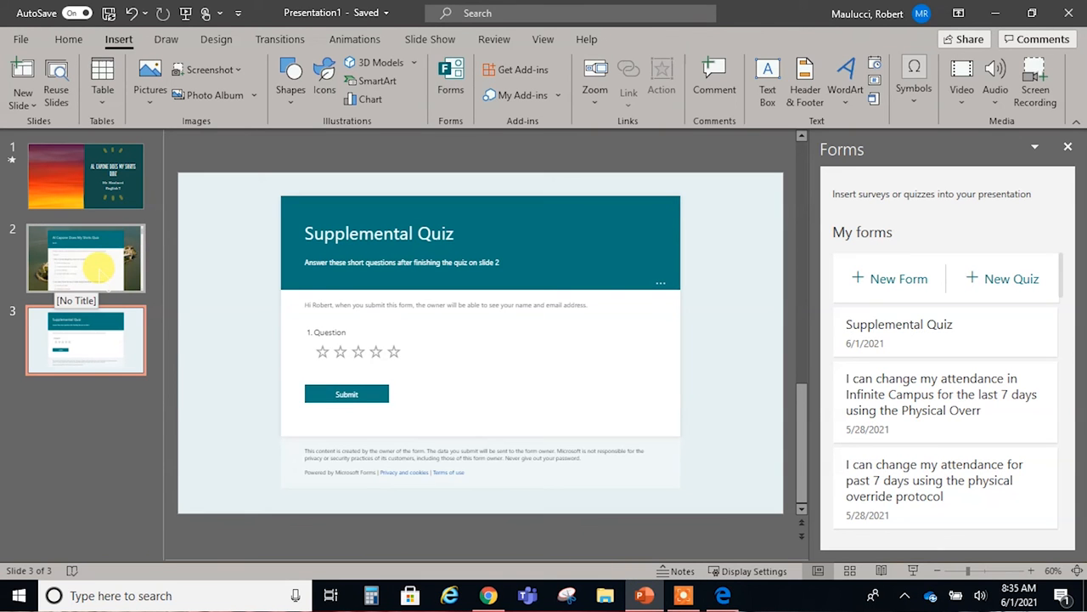
click(99, 267)
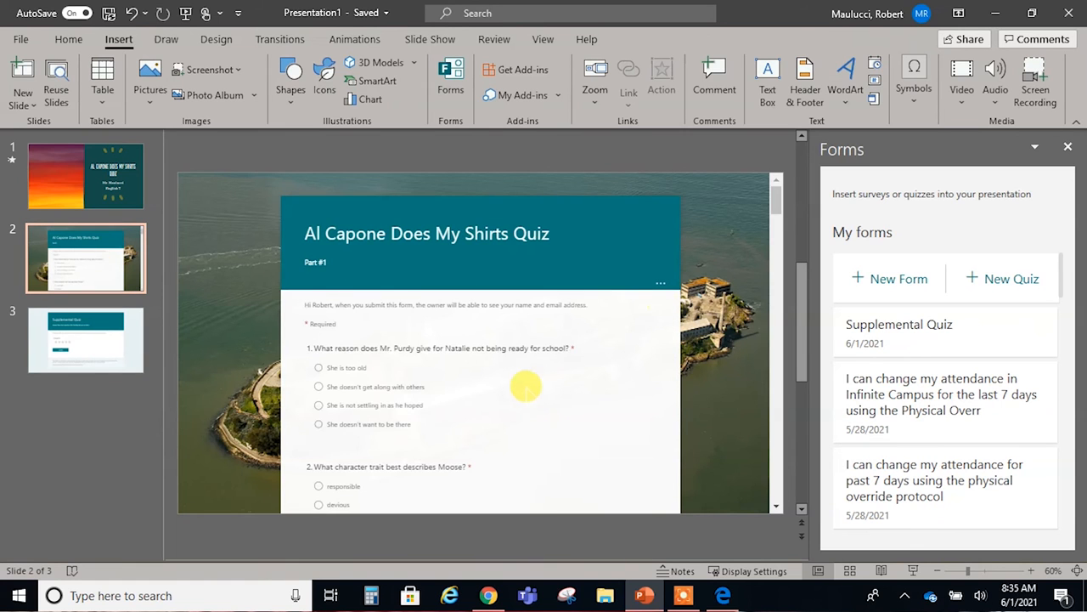
scroll(528, 383, down, 1)
scroll(528, 384, down, 10)
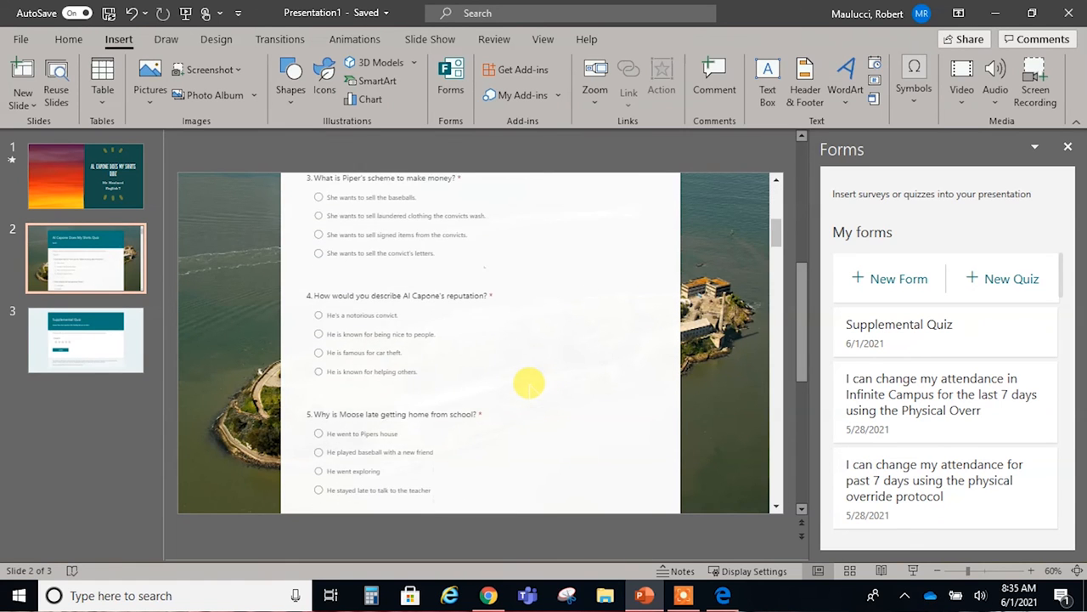
click(1069, 147)
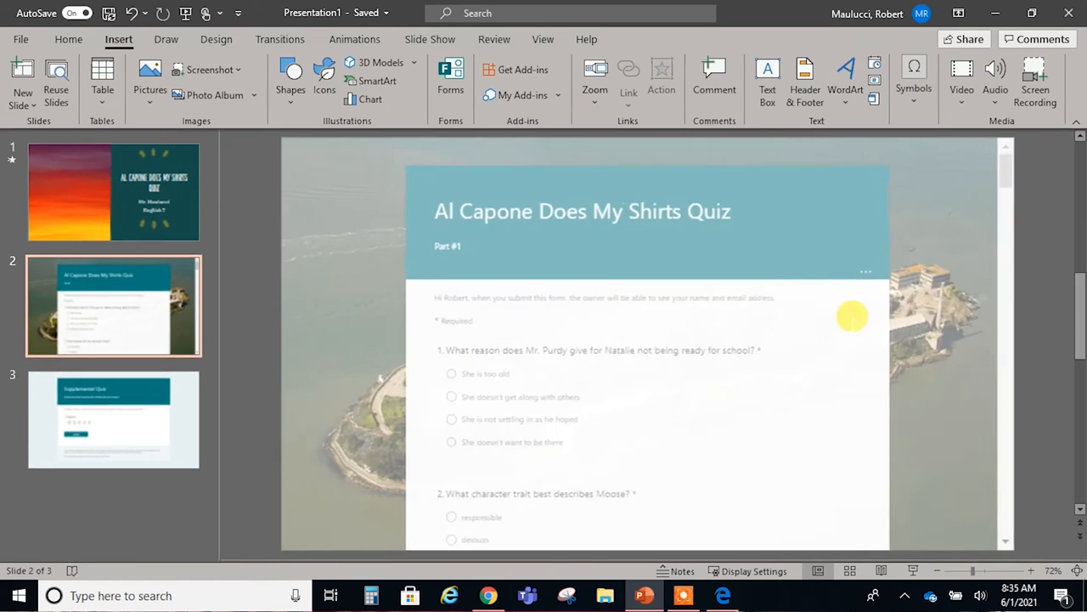
scroll(735, 368, down, 3)
scroll(736, 369, down, 8)
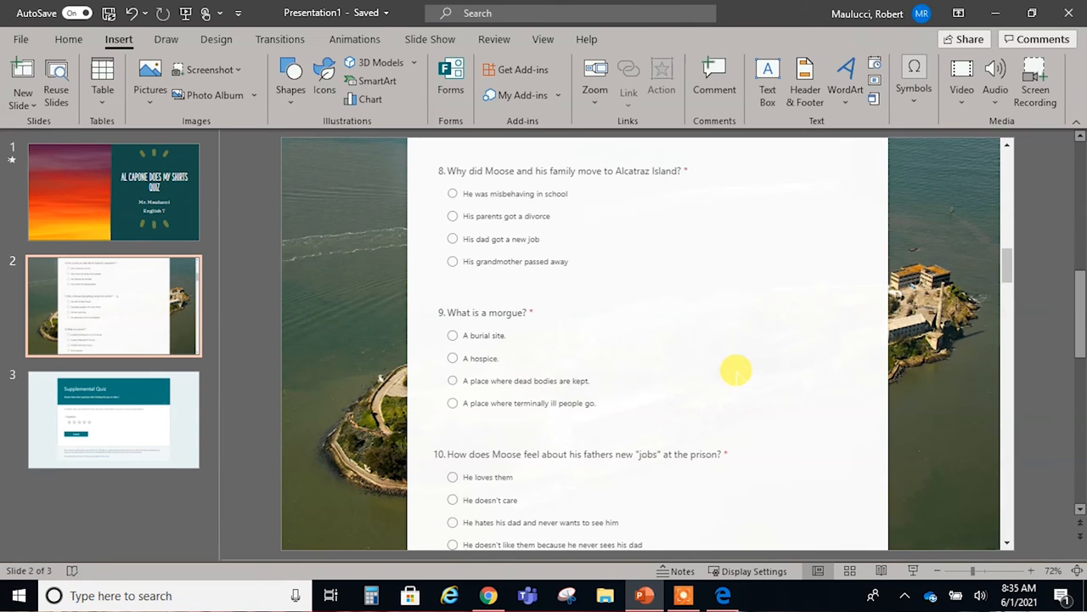
Return to the Supplemental Quiz in Forms and examine its options for sharing and collecting responses
mouse_move(645, 600)
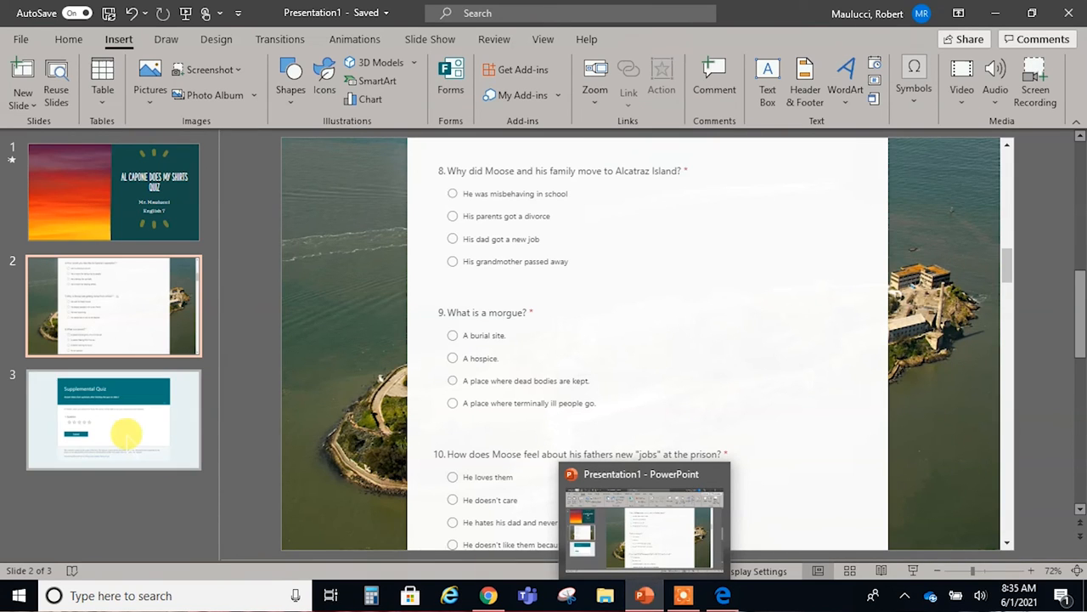
click(725, 600)
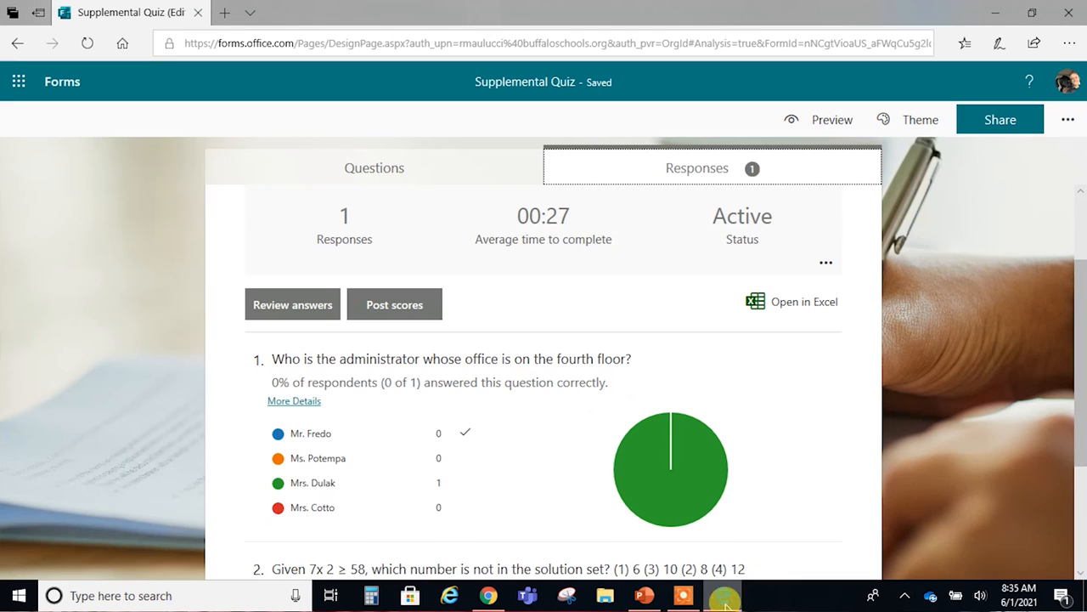
click(1070, 122)
click(1068, 120)
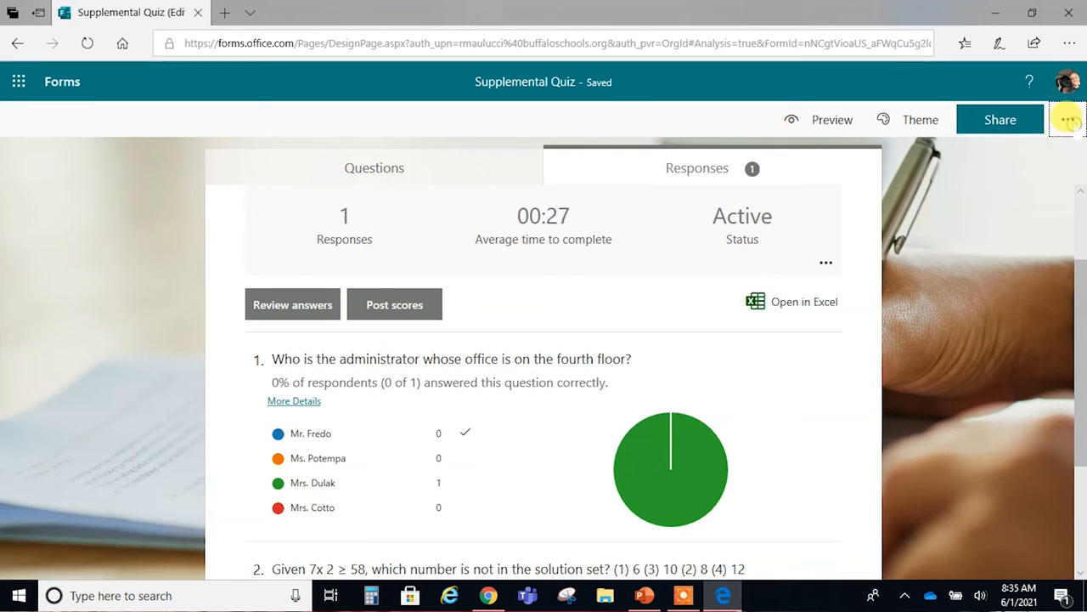
click(1000, 119)
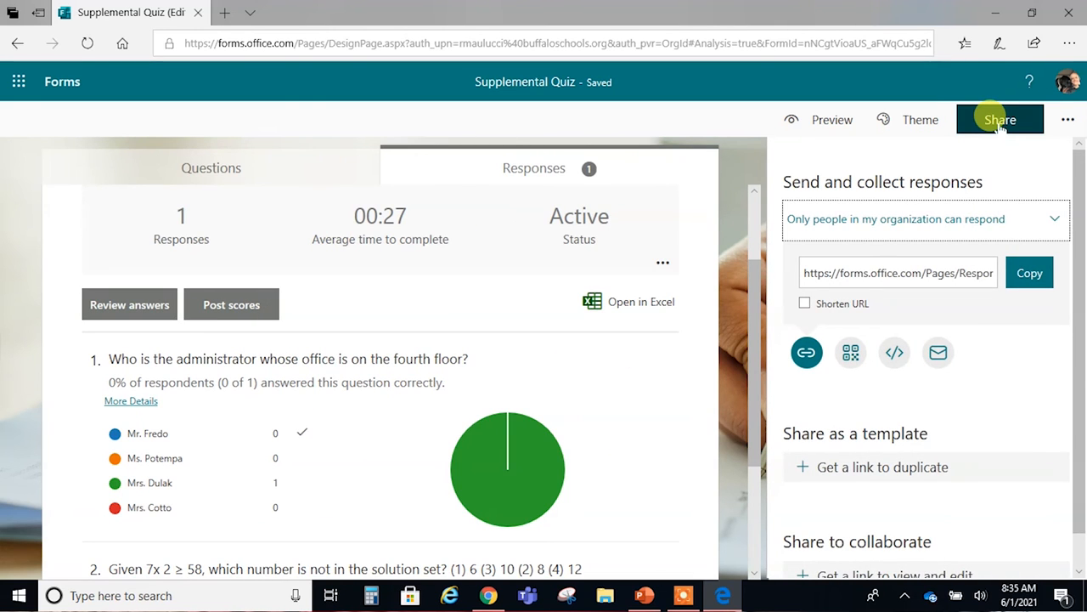
click(1028, 275)
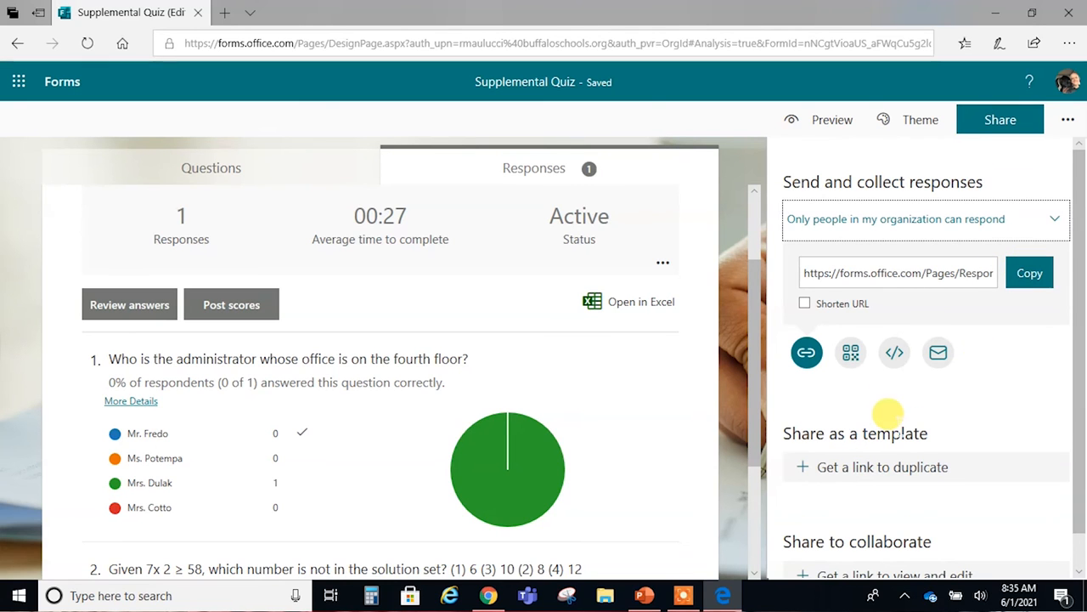
scroll(886, 424, down, 1)
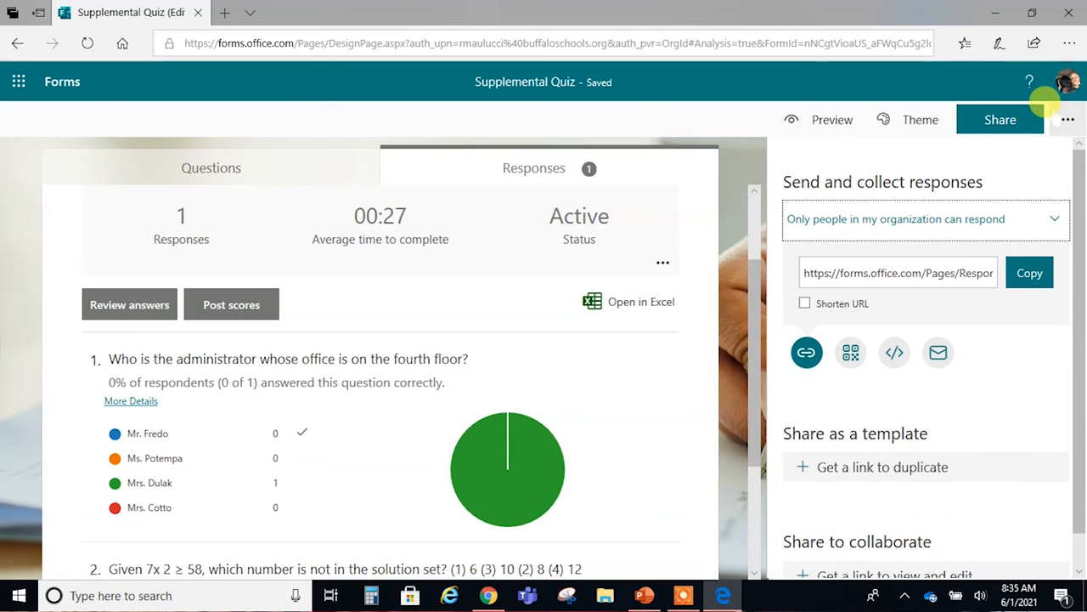
Open the quiz settings and review the options for showing results automatically and who can fill out the form
click(1067, 119)
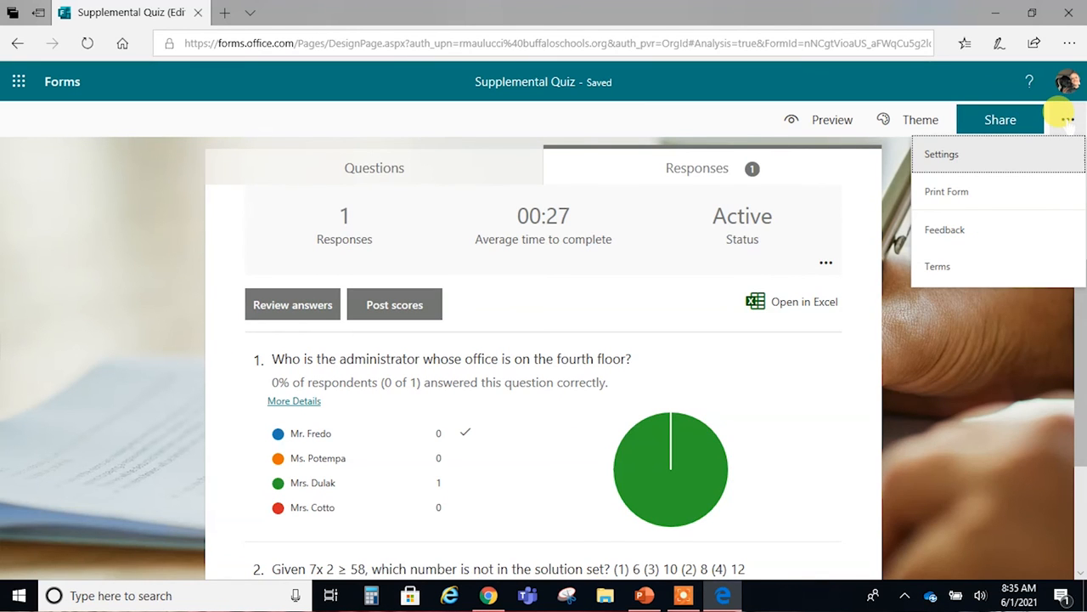
click(943, 154)
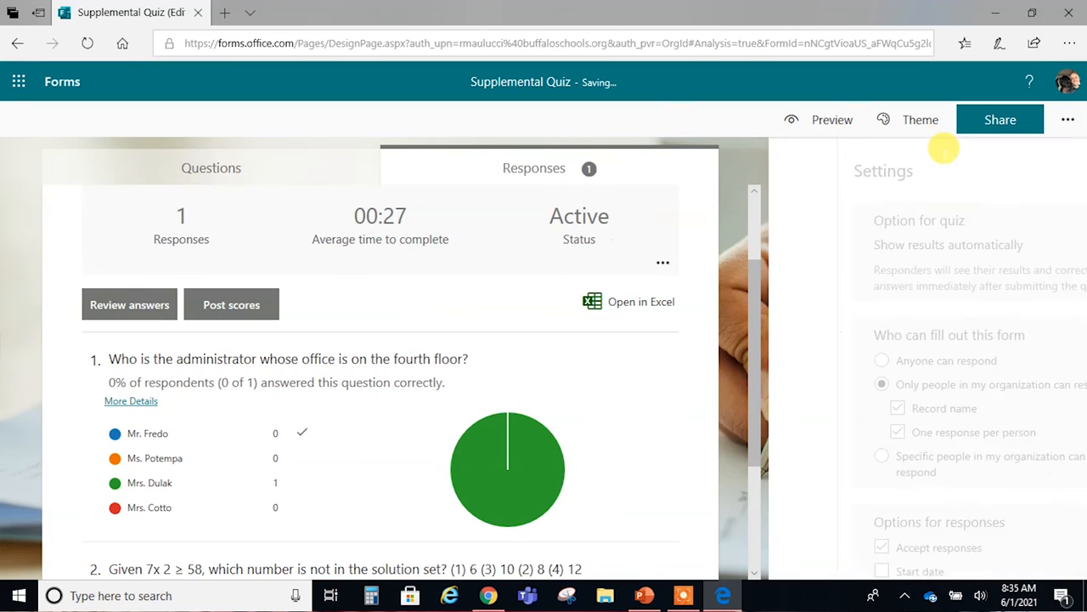
scroll(841, 255, down, 2)
scroll(828, 238, up, 2)
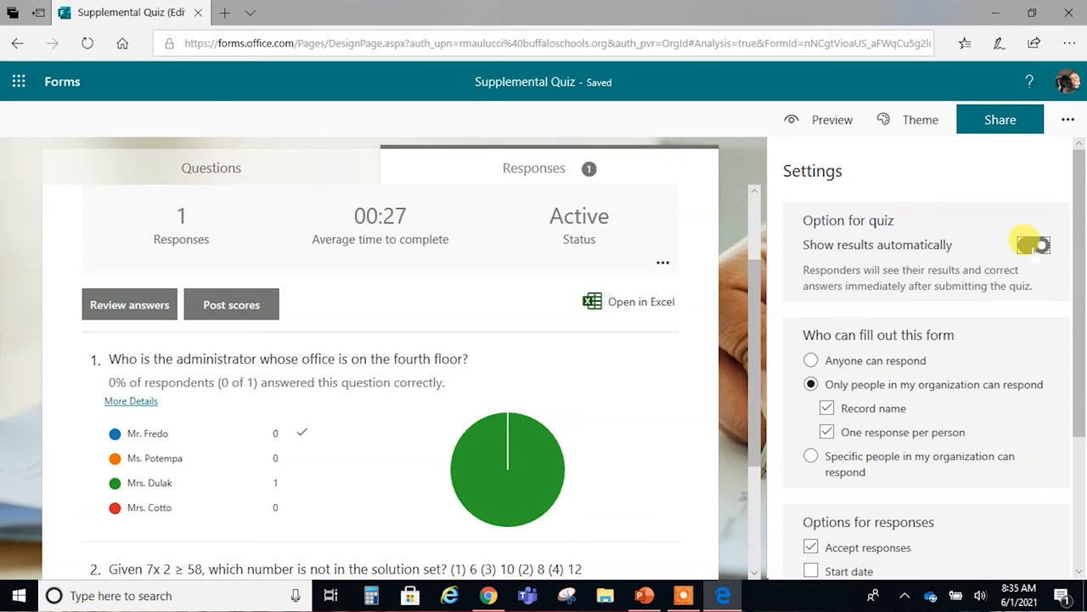
scroll(1017, 301, down, 1)
scroll(1017, 300, down, 1)
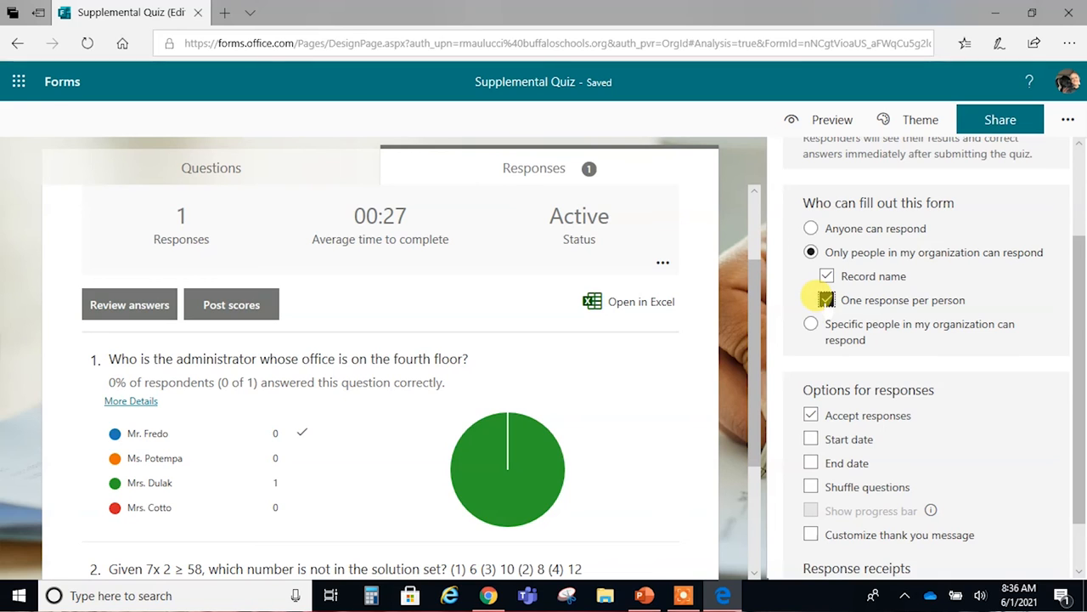
Try disabling One response per person and Accept responses, turning each one back on
click(817, 298)
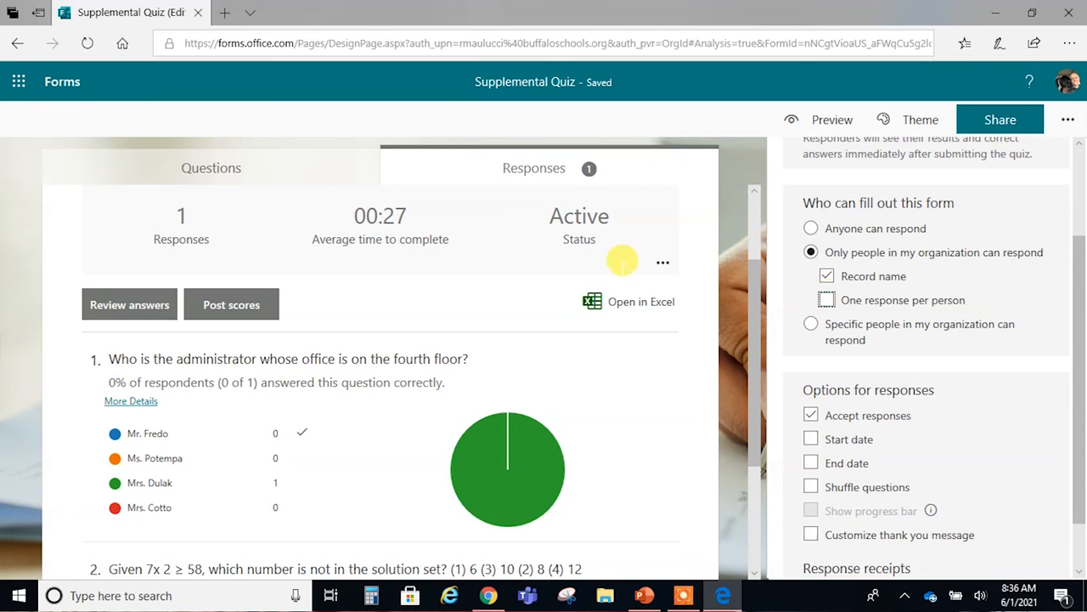
click(824, 297)
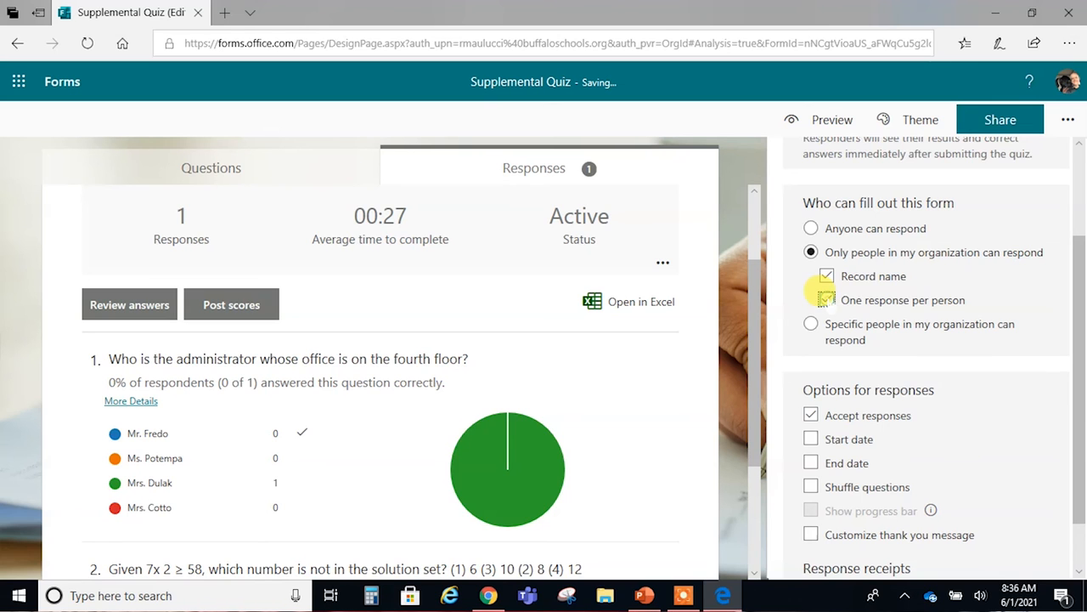
scroll(854, 301, down, 1)
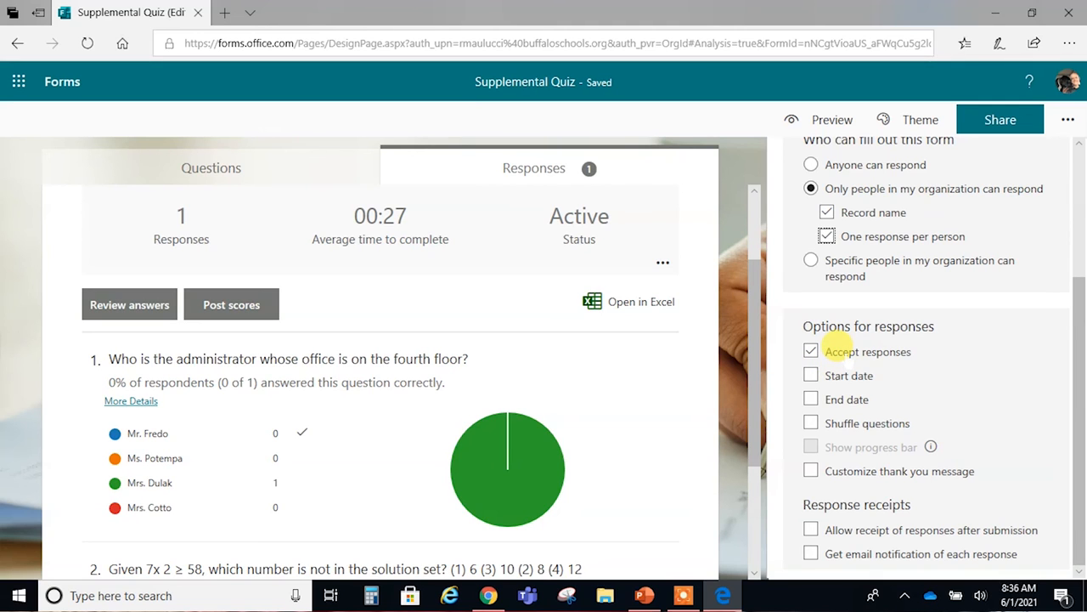
click(810, 350)
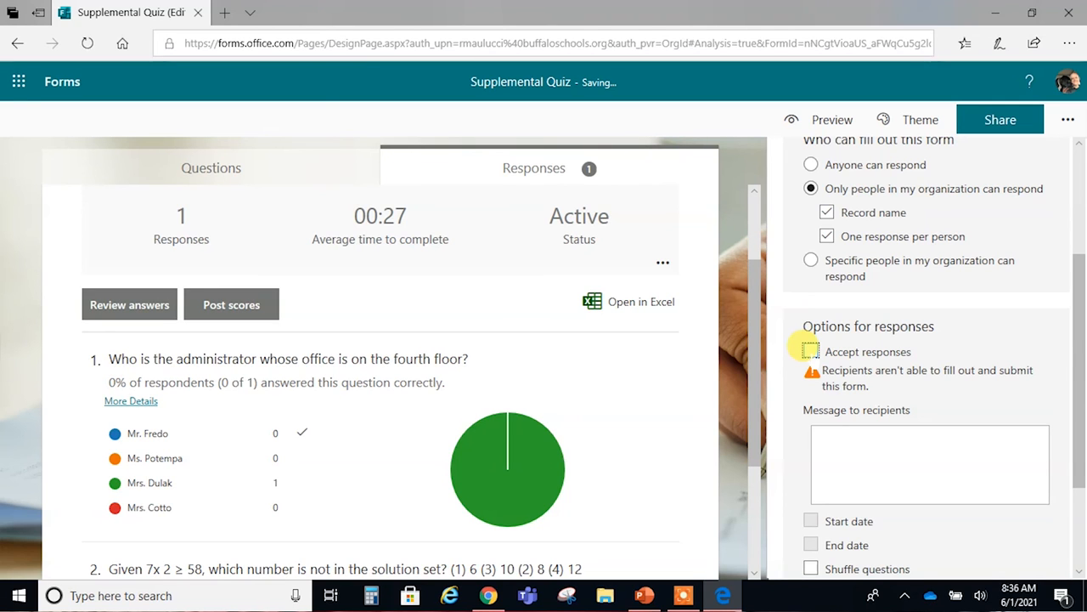
click(810, 351)
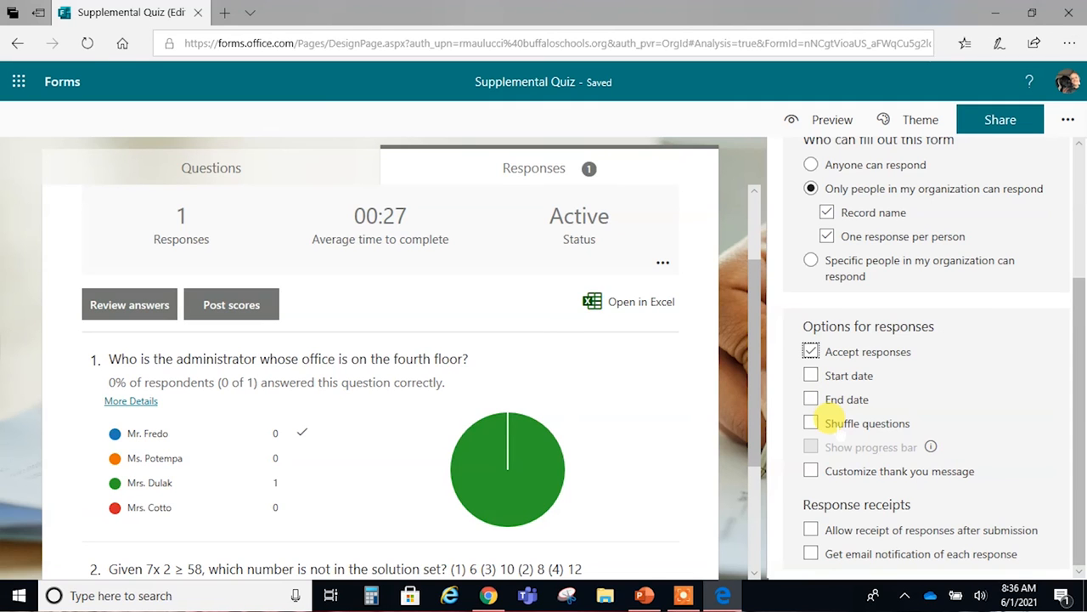
Enable Shuffle questions in the response options and choose Lock questions
click(810, 421)
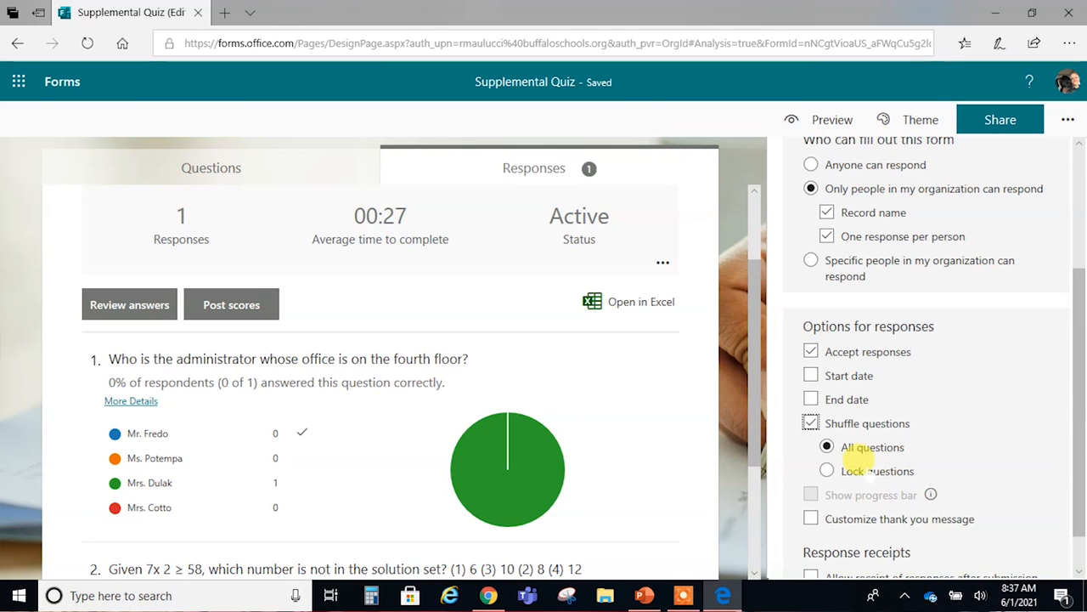
click(825, 469)
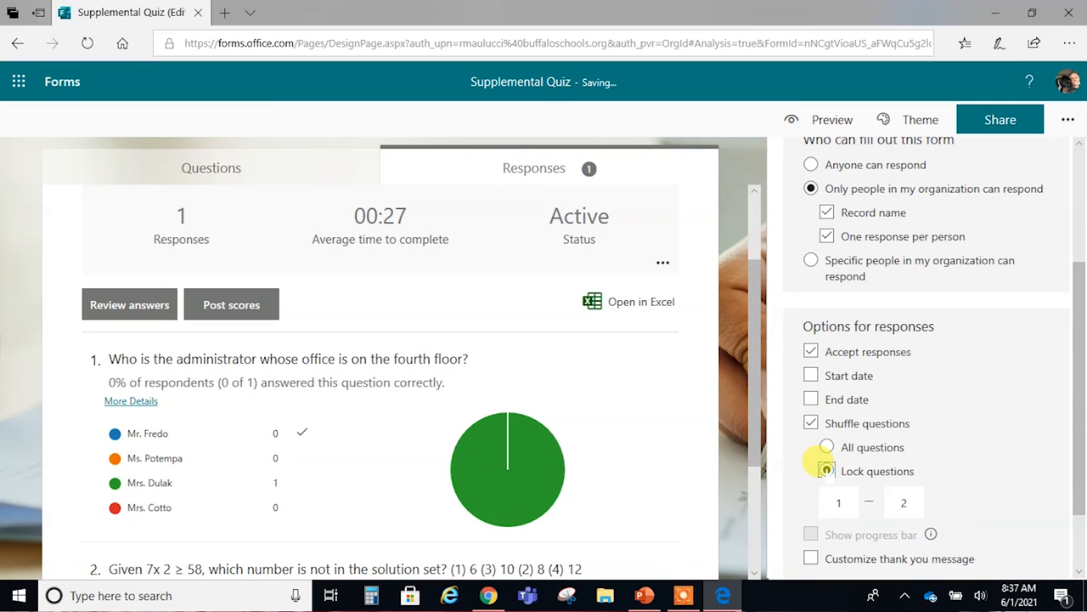
Try to set the locked question range for shuffling to 29–30
scroll(1077, 467, down, 1)
scroll(1077, 467, down, 1)
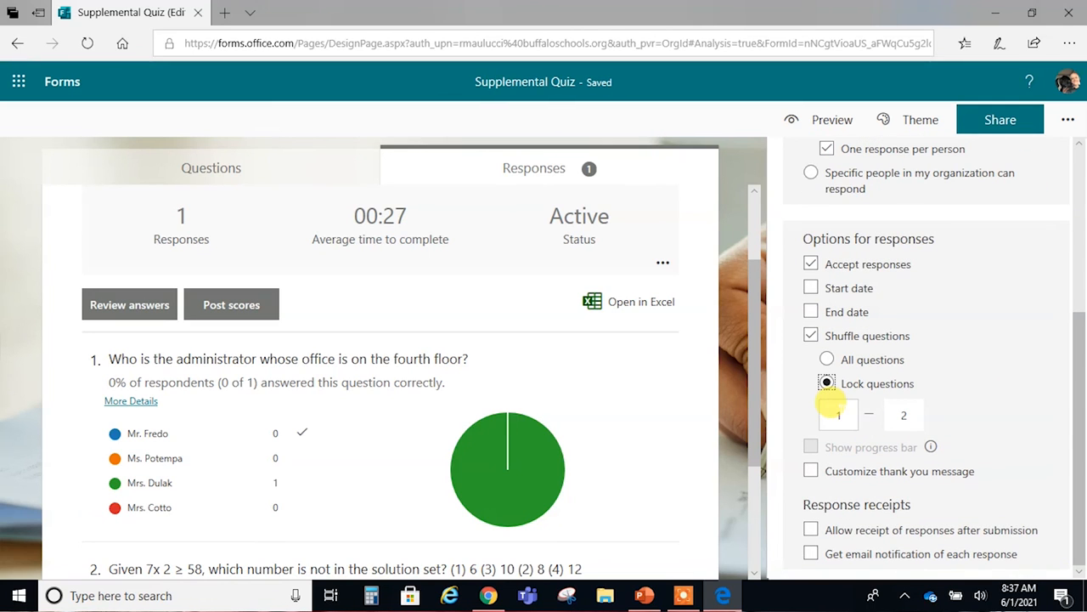
click(840, 413)
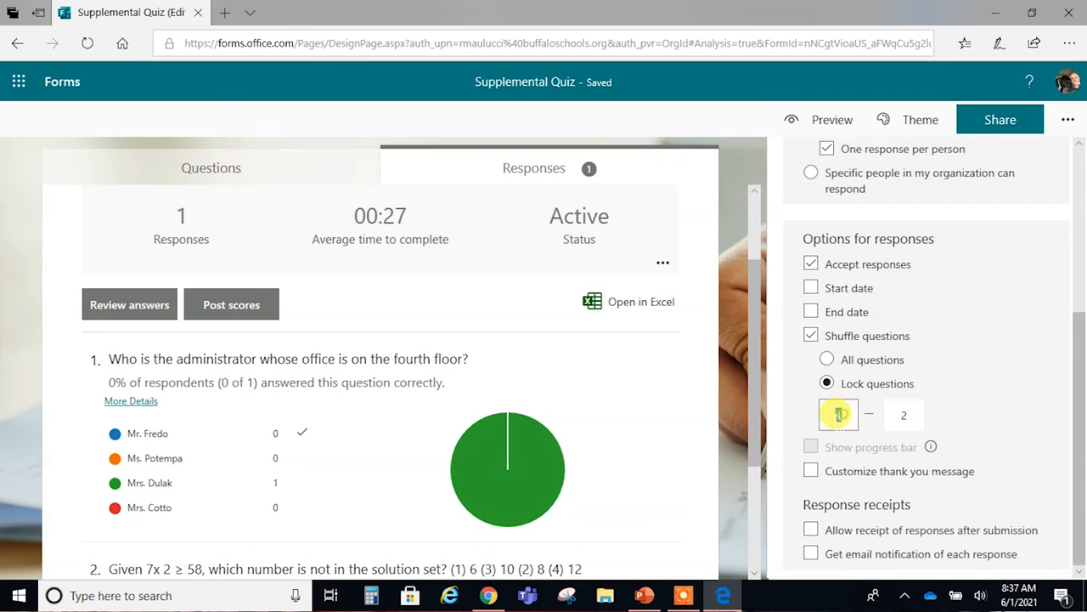
text(29)
click(902, 413)
key(BackSpace)
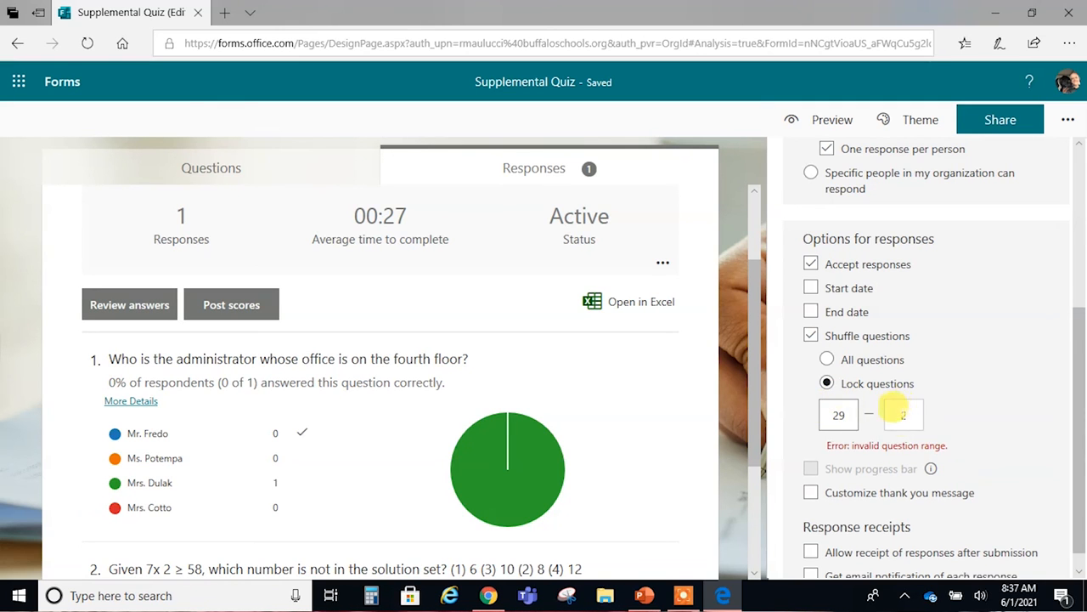
text(30)
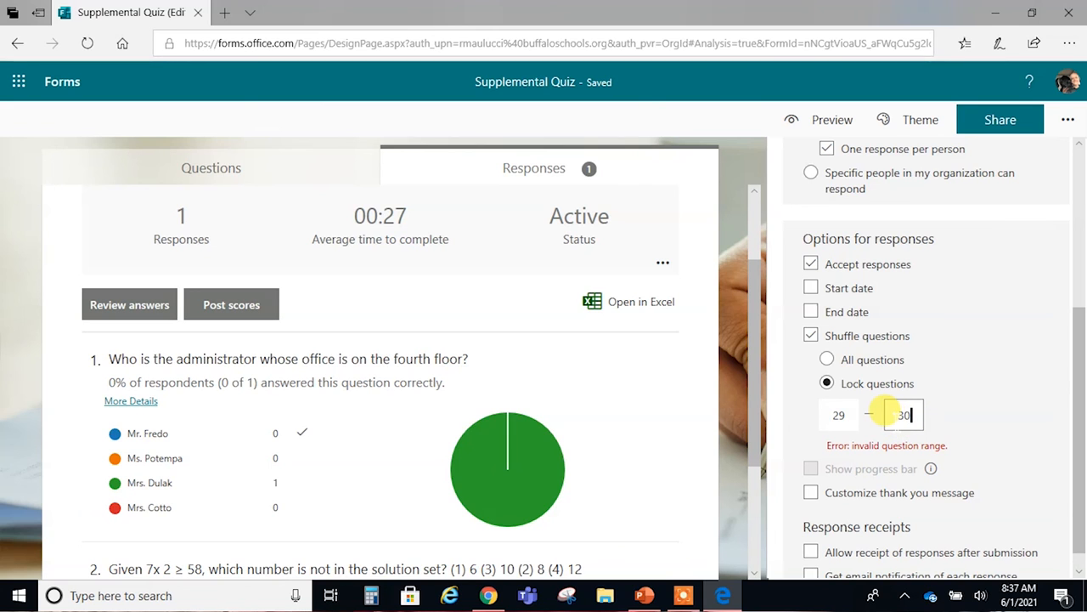
click(1012, 416)
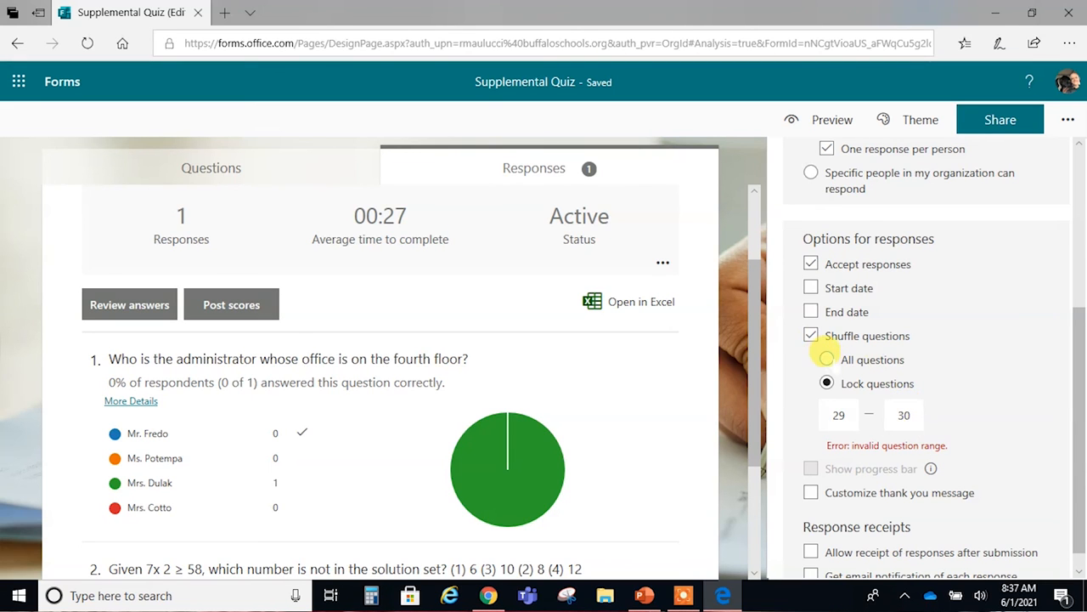
Switch the question shuffling option to All questions
click(827, 358)
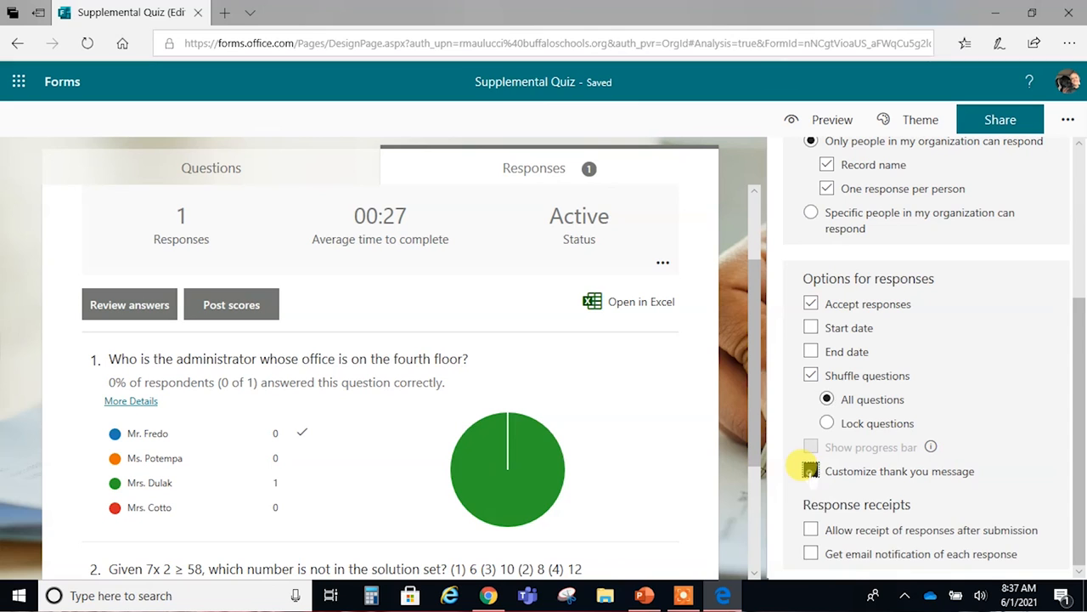
Enable the customized thank you message and append "If you need help with this material, please see me during office hours."
click(810, 468)
triple_click(839, 501)
click(839, 500)
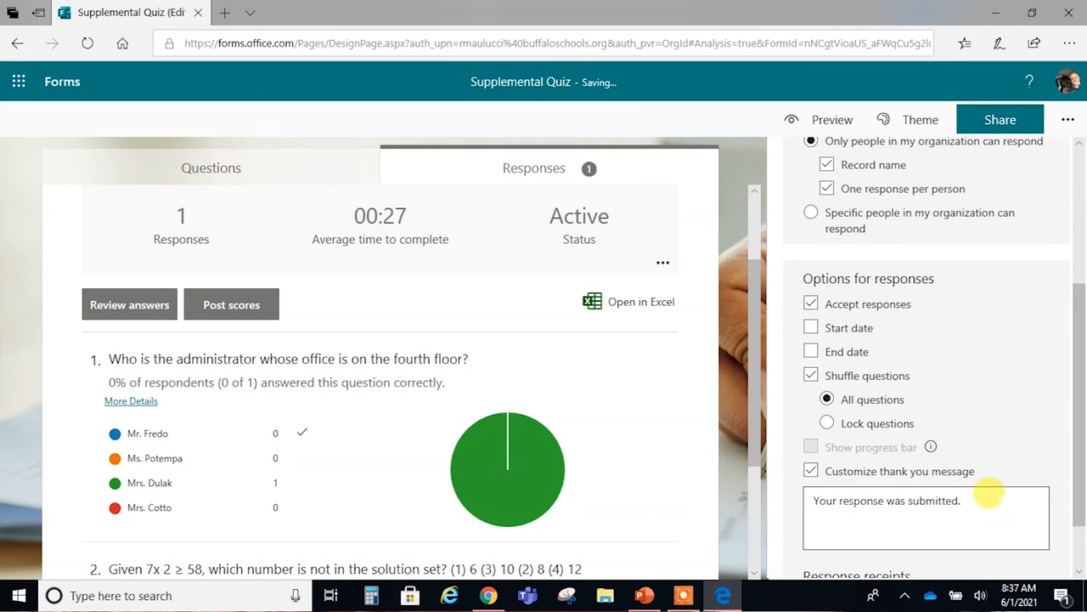
text(If you need)
text(help with this m)
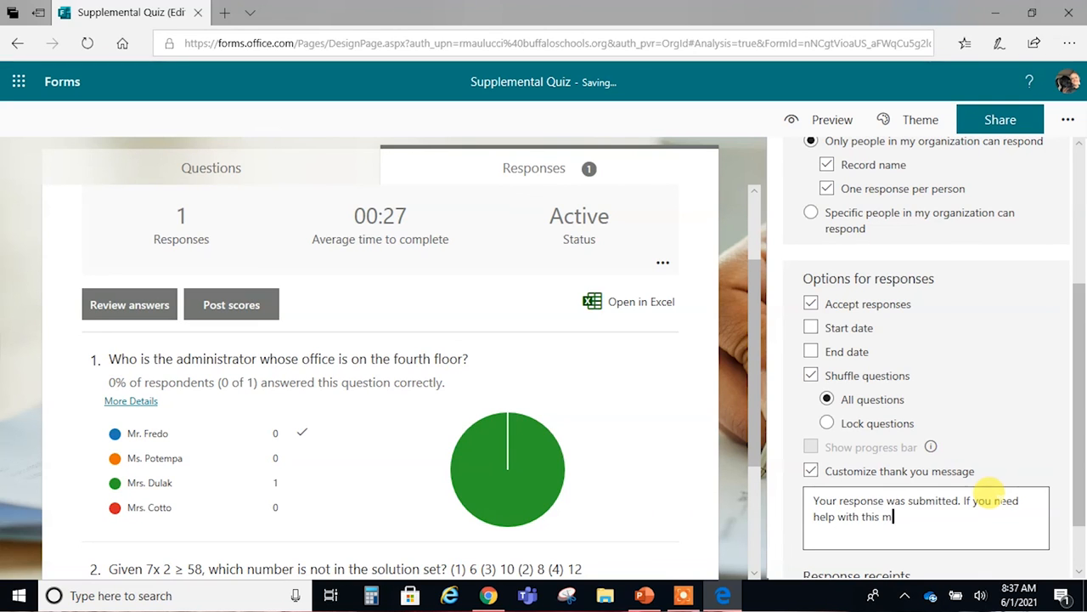
text(aterial. please see me )
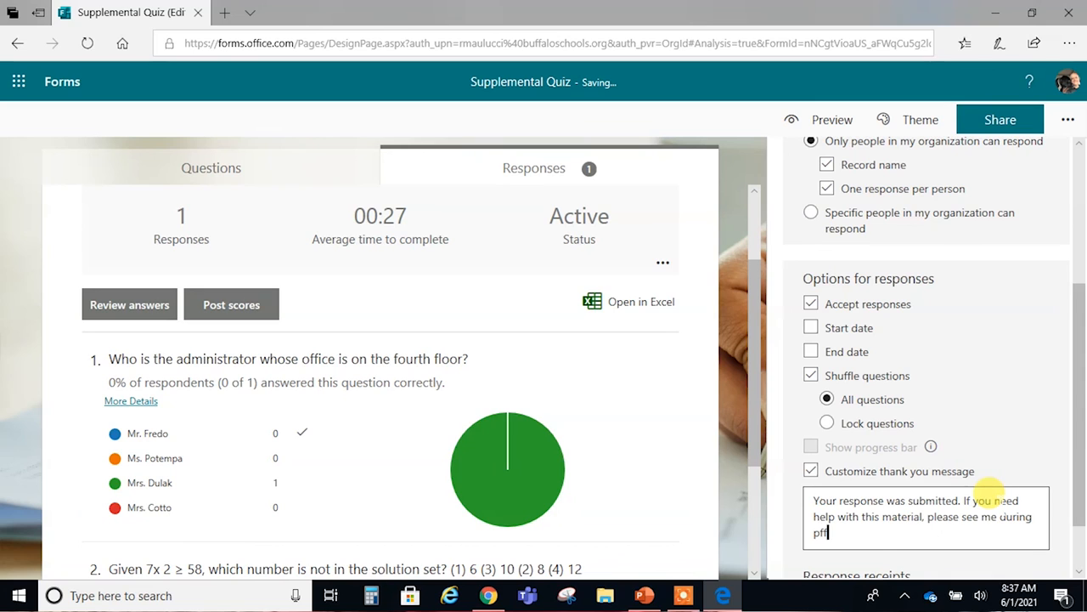
text(during p)
key(BackSpace)
text(office hours.)
Try enabling Allow receipt of responses after submission under Response receipts, and turn it back off
scroll(1016, 429, down, 1)
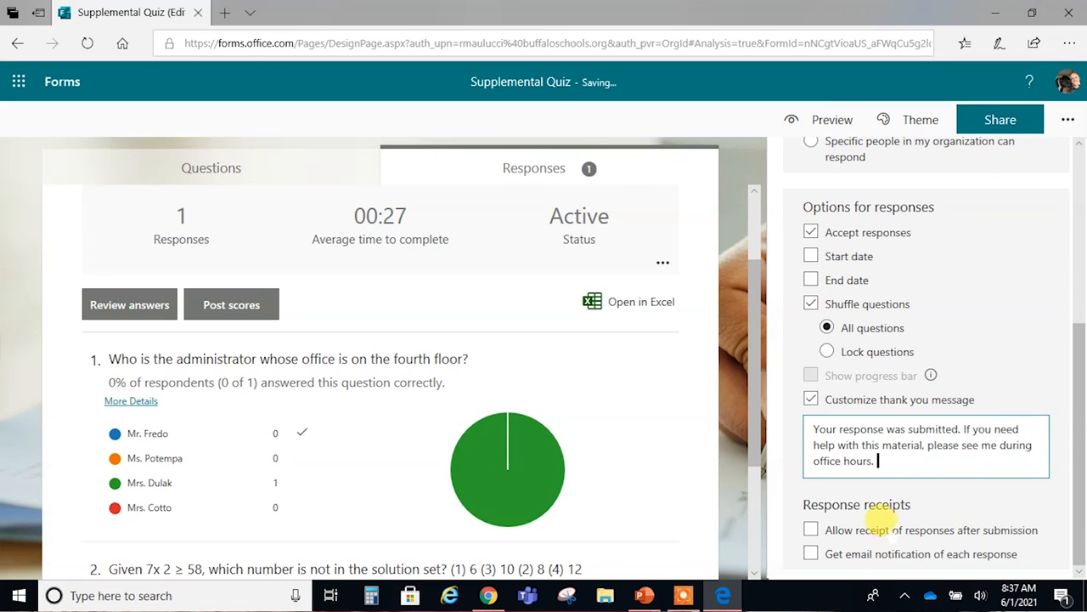
mouse_move(883, 515)
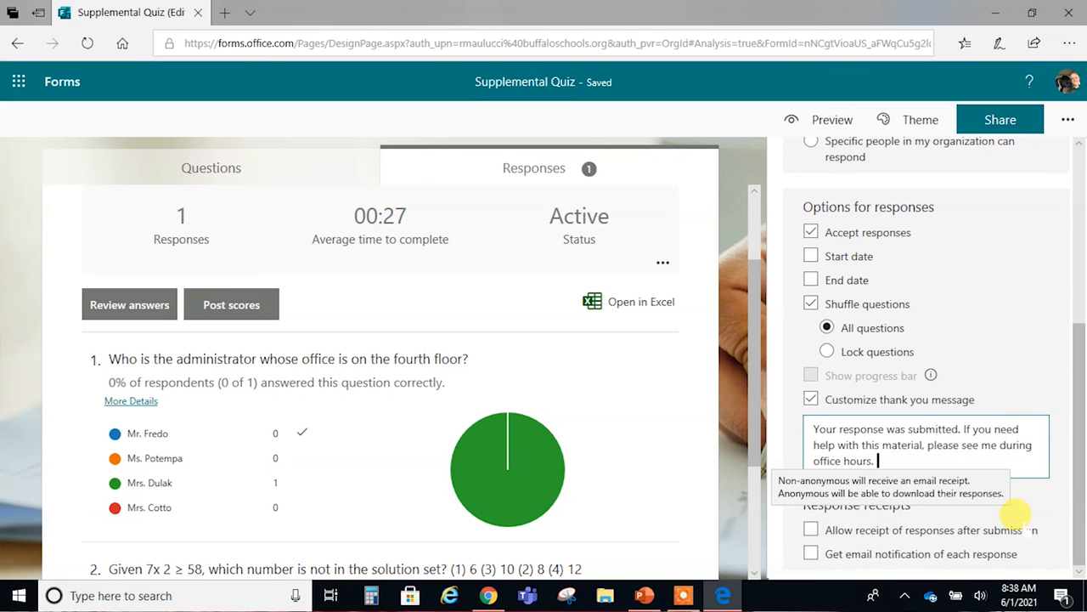
mouse_move(841, 519)
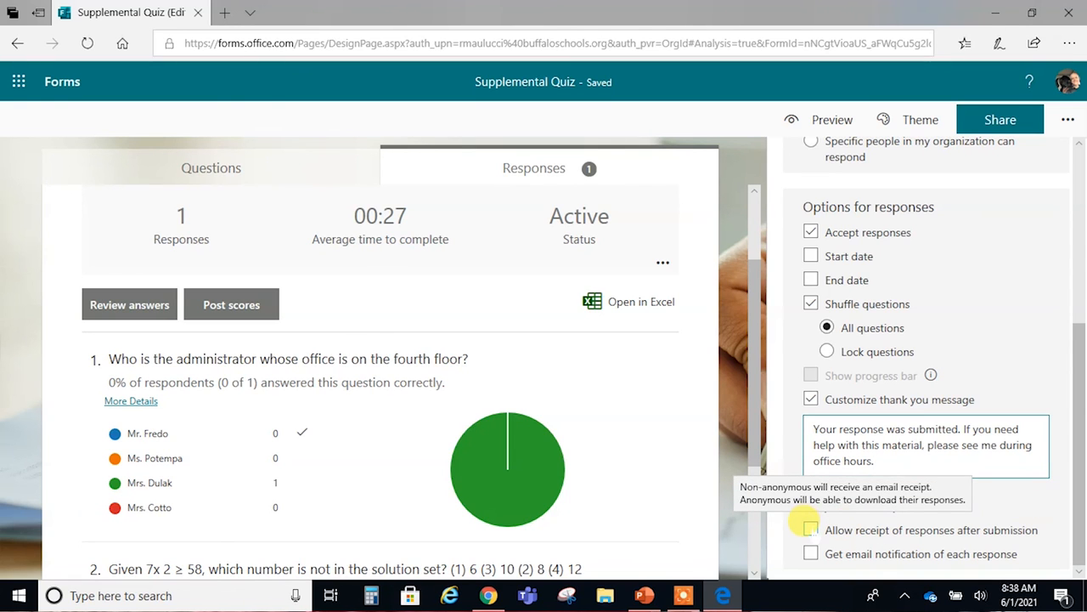
click(809, 528)
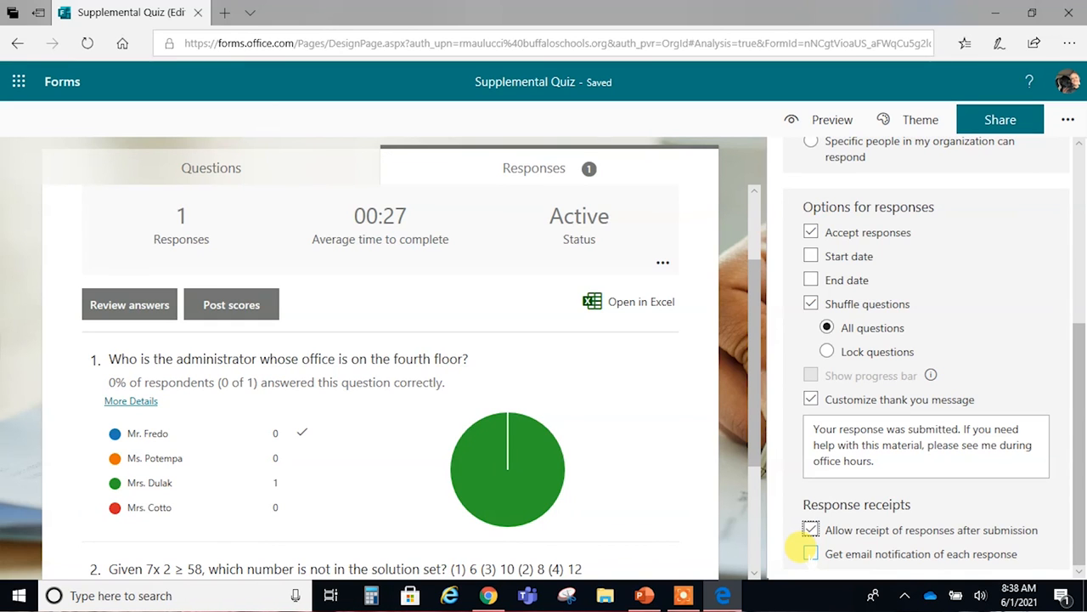
click(810, 527)
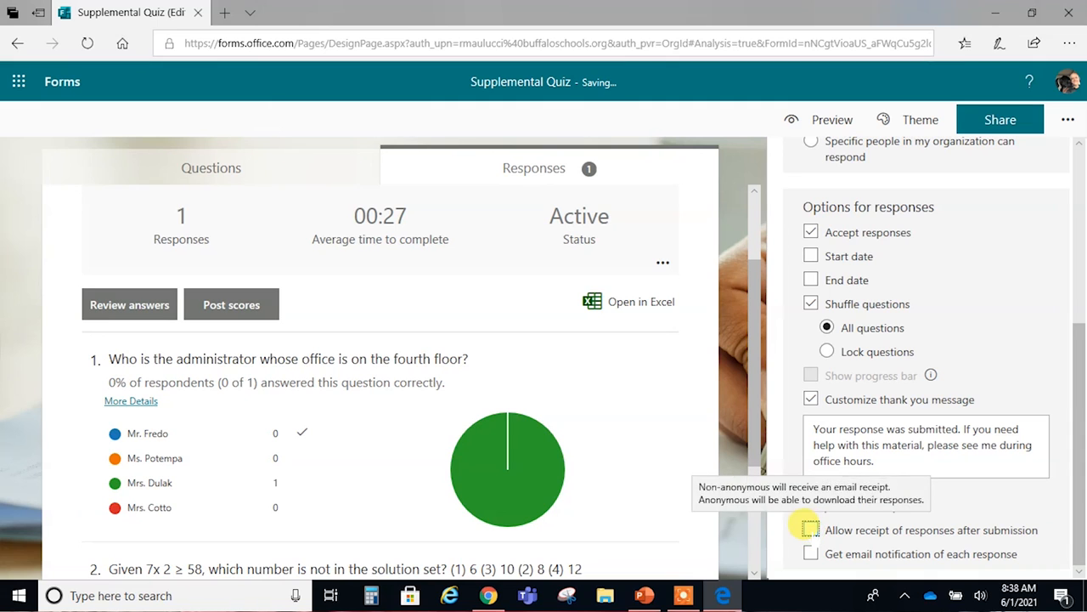